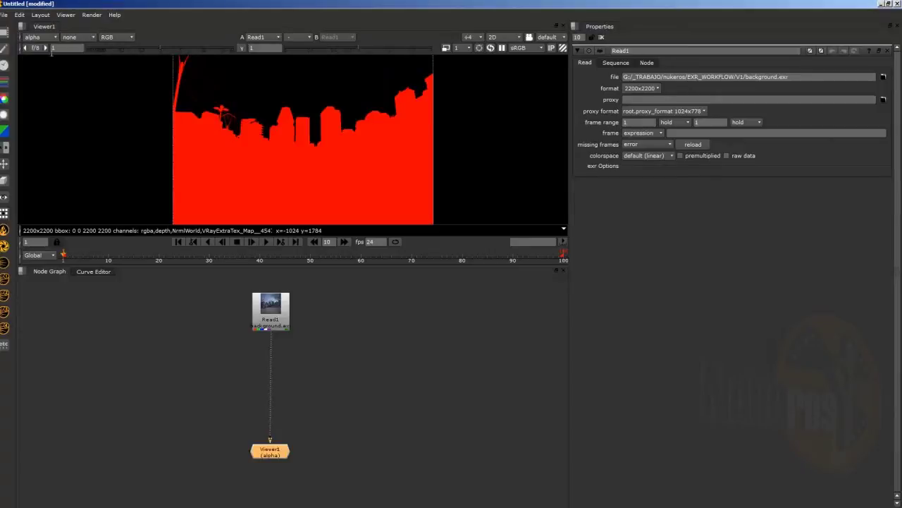
- Display the depth, NrmlWorld and VRayExtraTex_Map__454737_1 layers of the background render one after another in the viewer
left_click(45, 36)
left_click(36, 75)
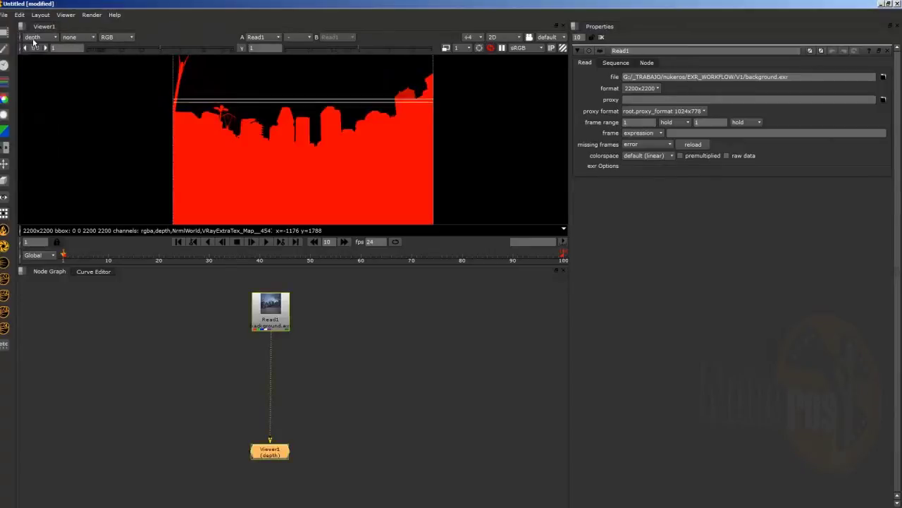
left_click(39, 36)
left_click(46, 98)
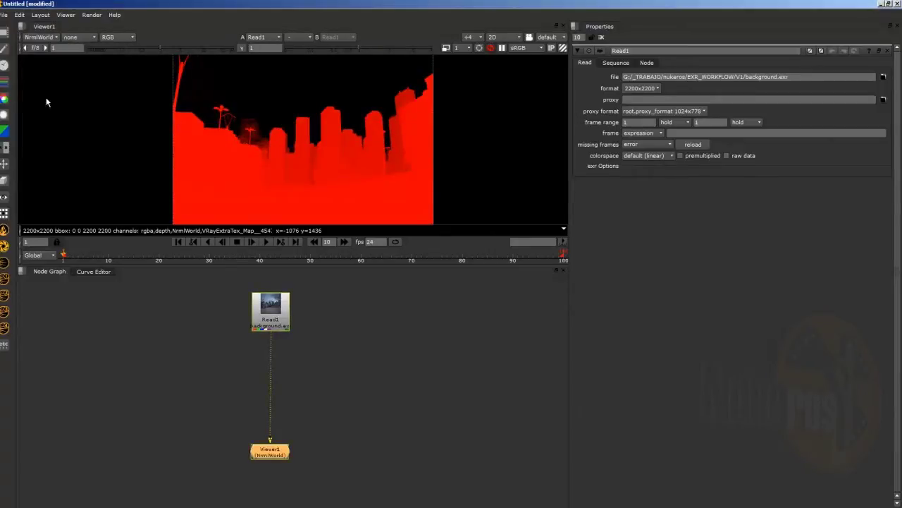
left_click(48, 37)
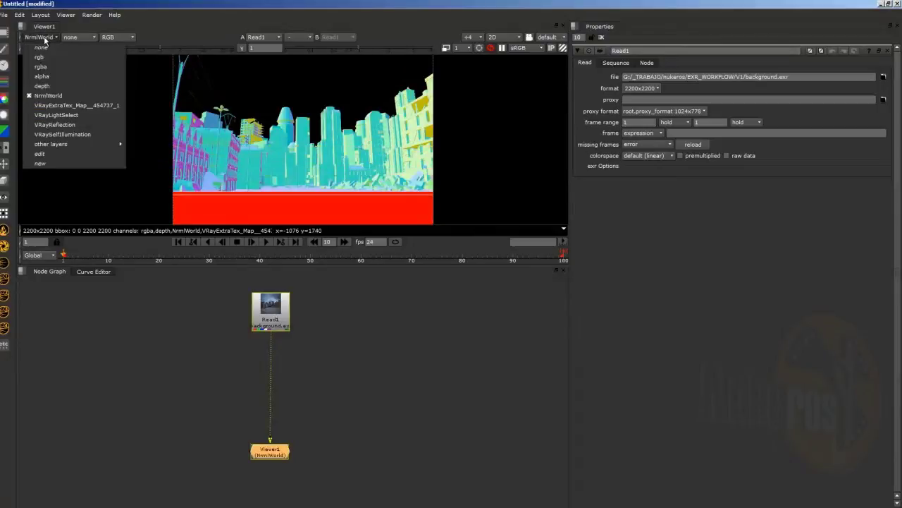
left_click(61, 105)
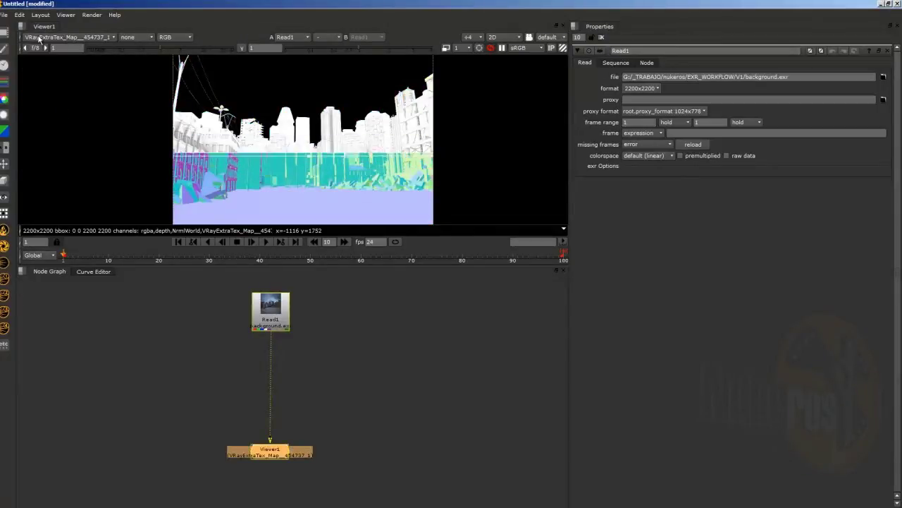
- View the VRayLightSelect and VRayReflection layers, and return the viewer to the rgba image
left_click(40, 37)
left_click(55, 115)
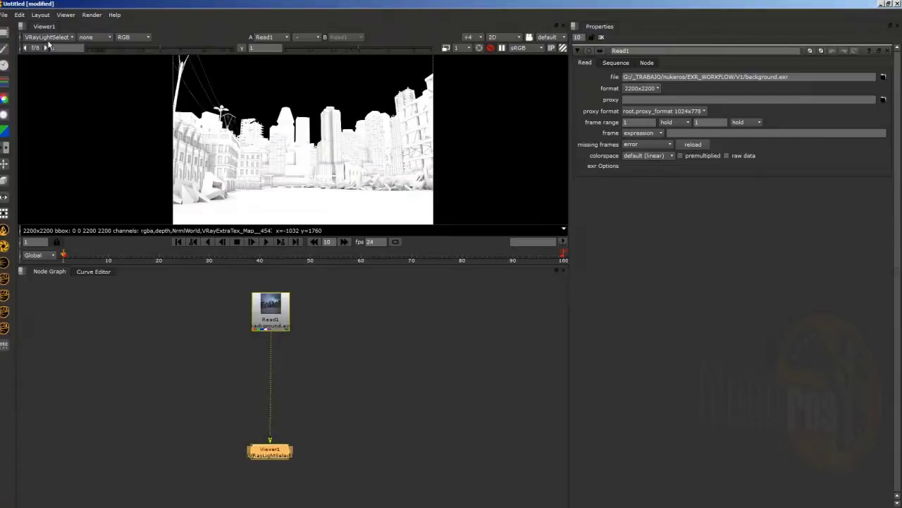
left_click(48, 37)
left_click(55, 125)
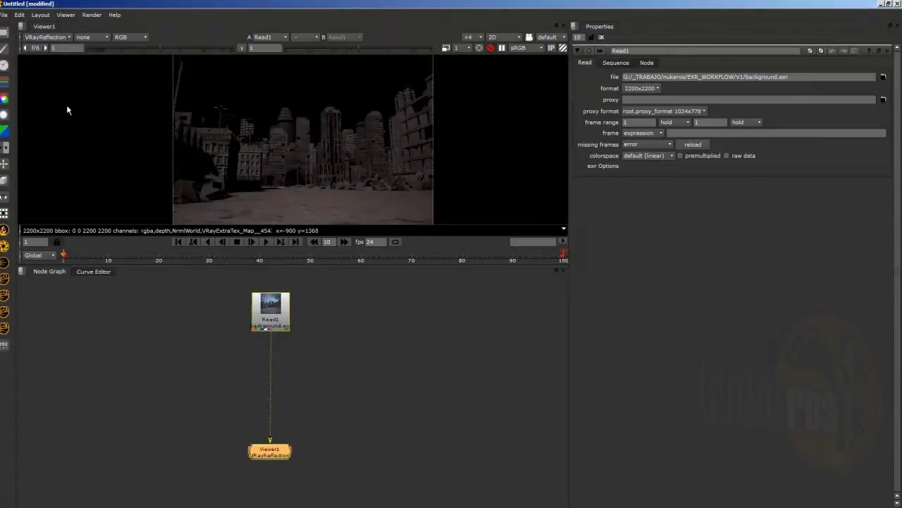
left_click(57, 37)
left_click(56, 67)
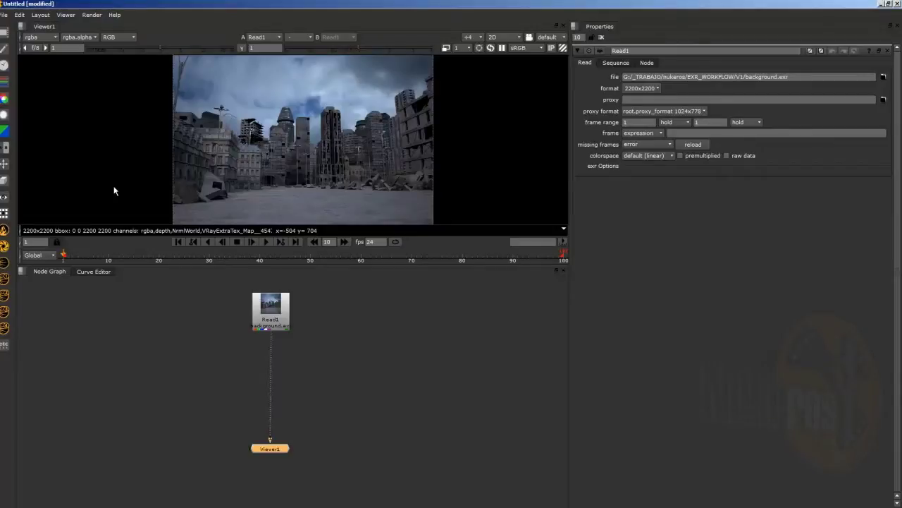
scroll(263, 140, "down", 2)
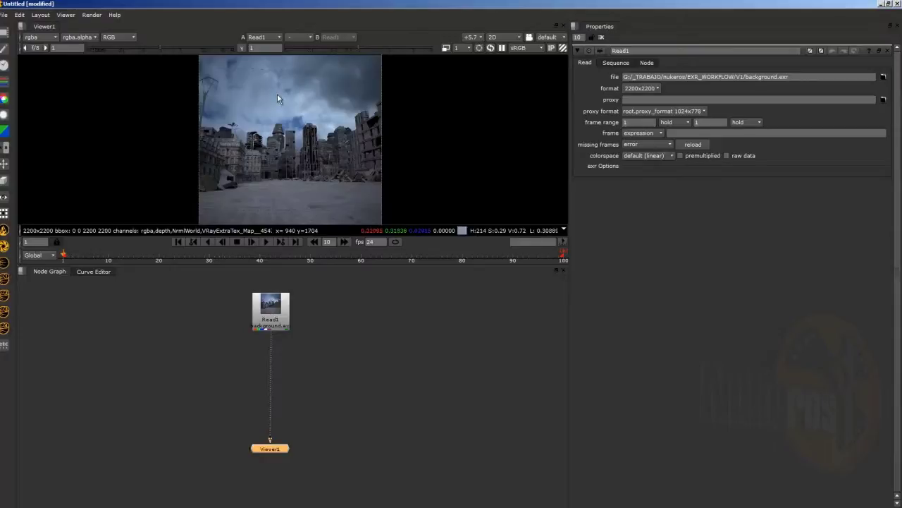
scroll(235, 152, "up", 1)
scroll(238, 167, "up", 1)
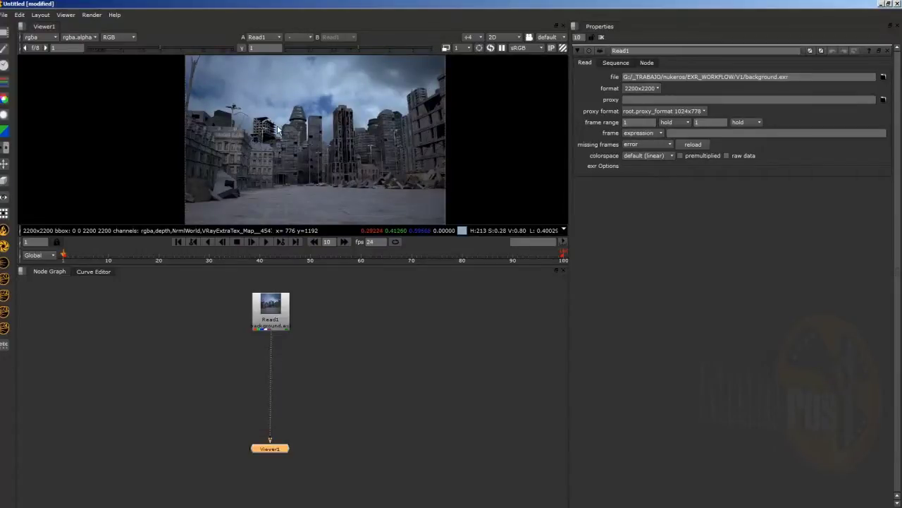
- Select the Read1 node and show its VRayLightSelect layer in the viewer
left_click_drag(271, 314, 270, 306)
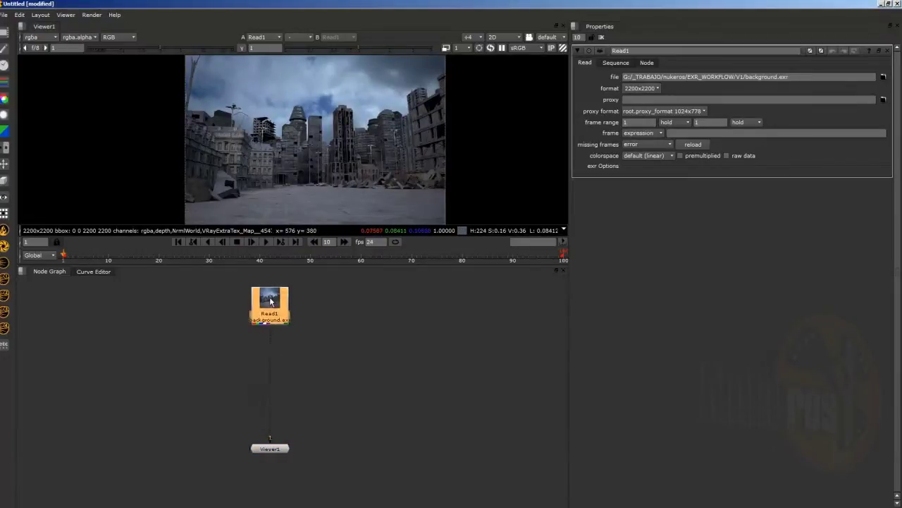
left_click(39, 37)
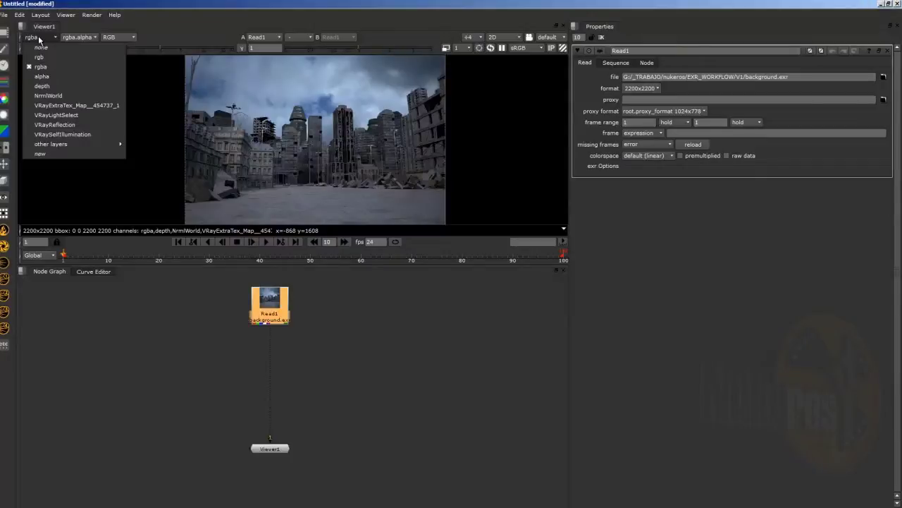
left_click(73, 115)
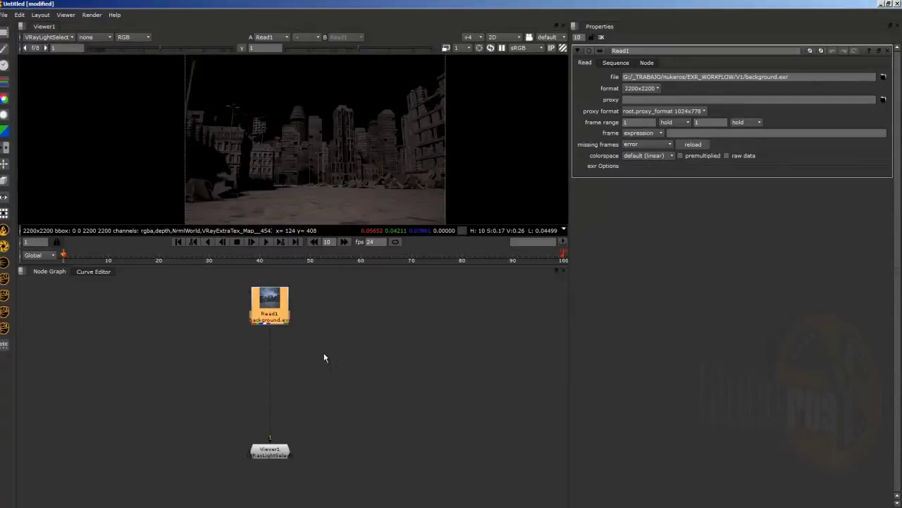
- Try a Copy node below Read1 with the viewer set to rgba, and inspect its available source channels
key("k")
left_click(703, 79)
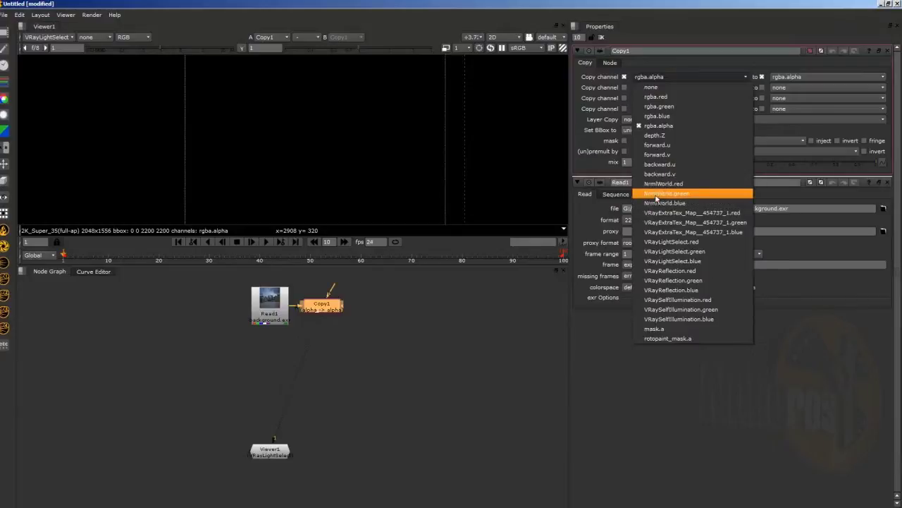
left_click(48, 37)
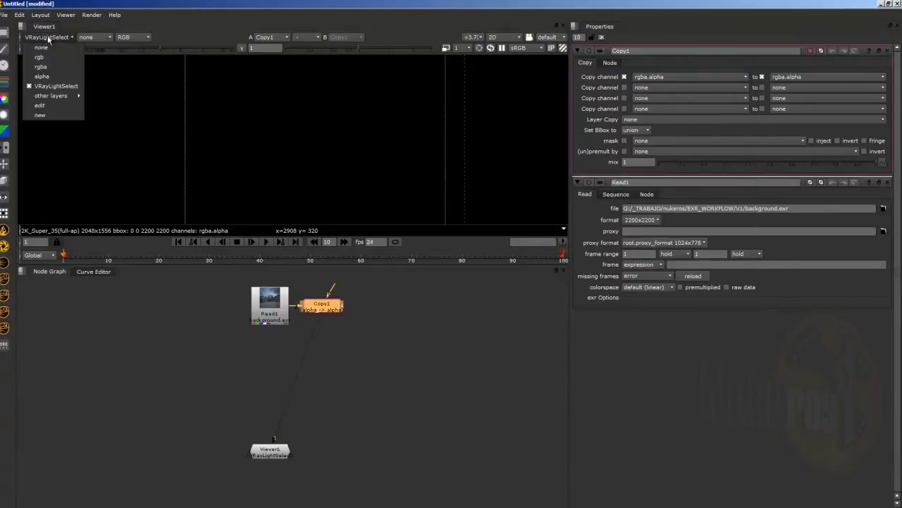
left_click(48, 67)
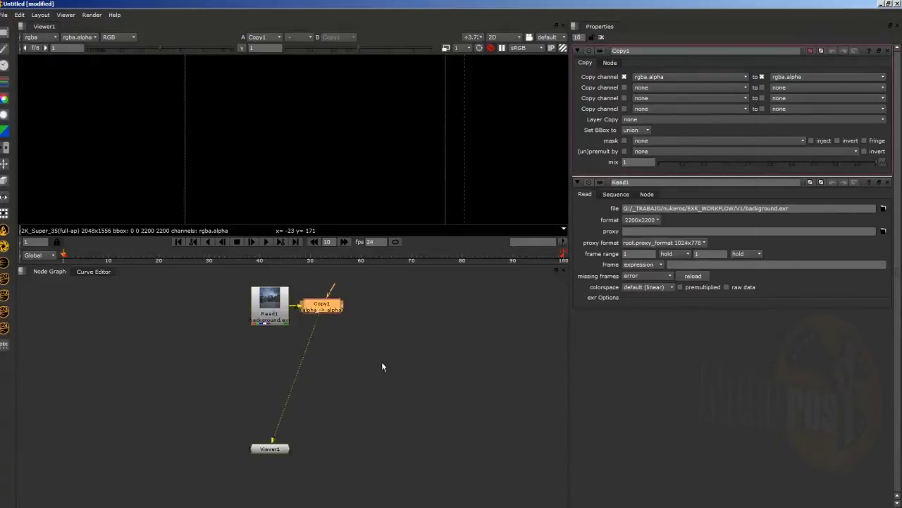
left_click_drag(321, 306, 284, 372)
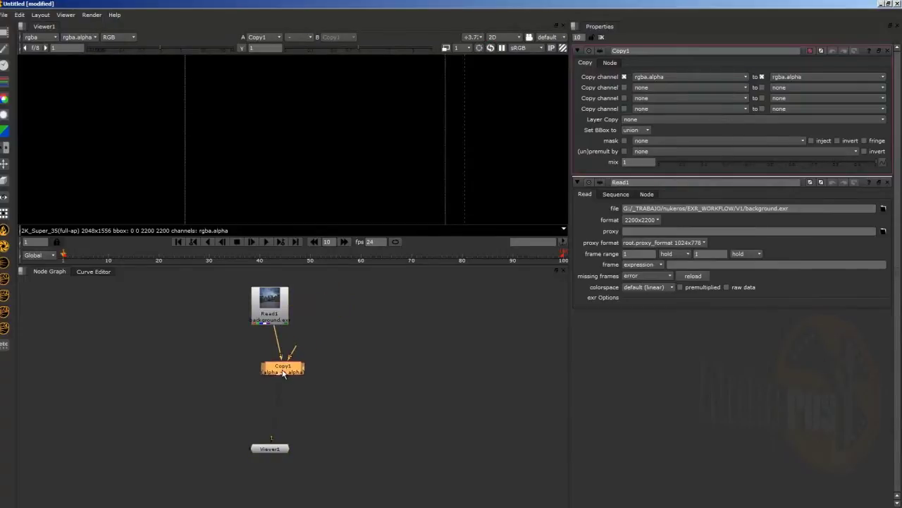
left_click(660, 76)
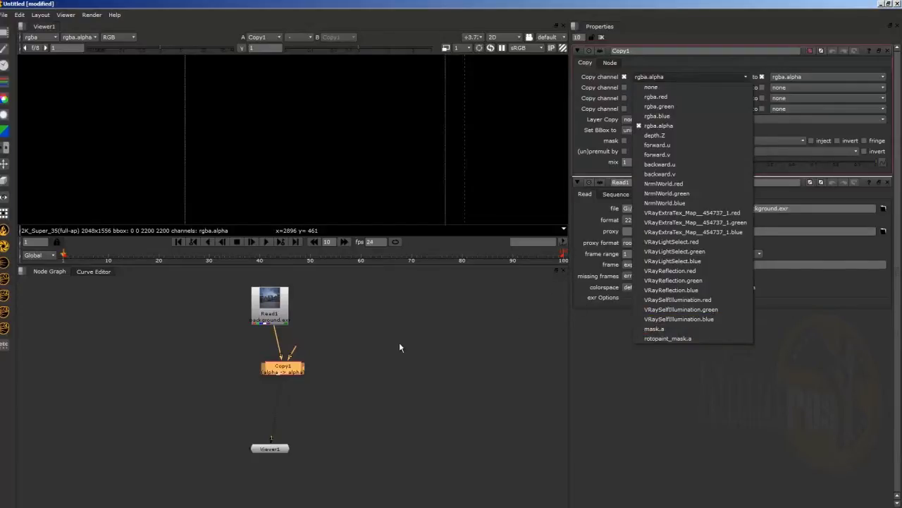
- Delete the Copy node and reconnect the viewer directly to Read1 to show the whole image
left_click(291, 371)
left_click_drag(291, 371, 284, 378)
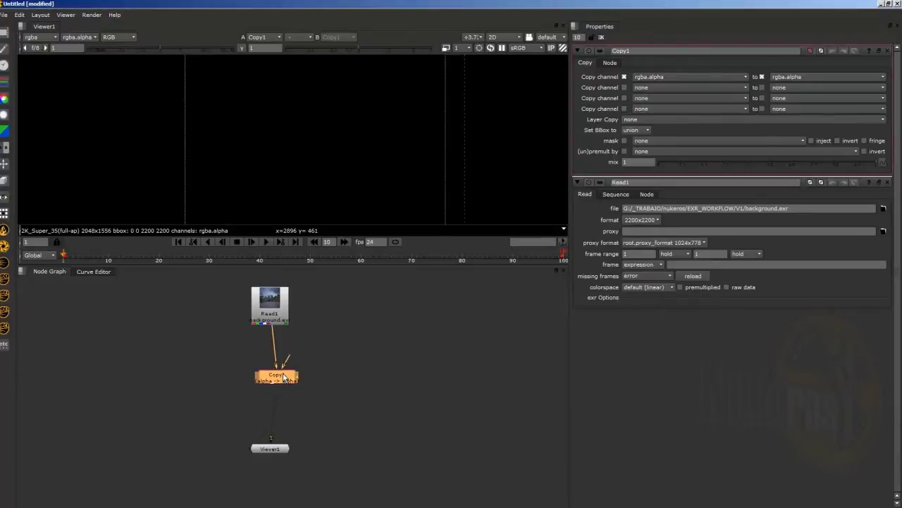
key("Delete")
left_click(272, 317)
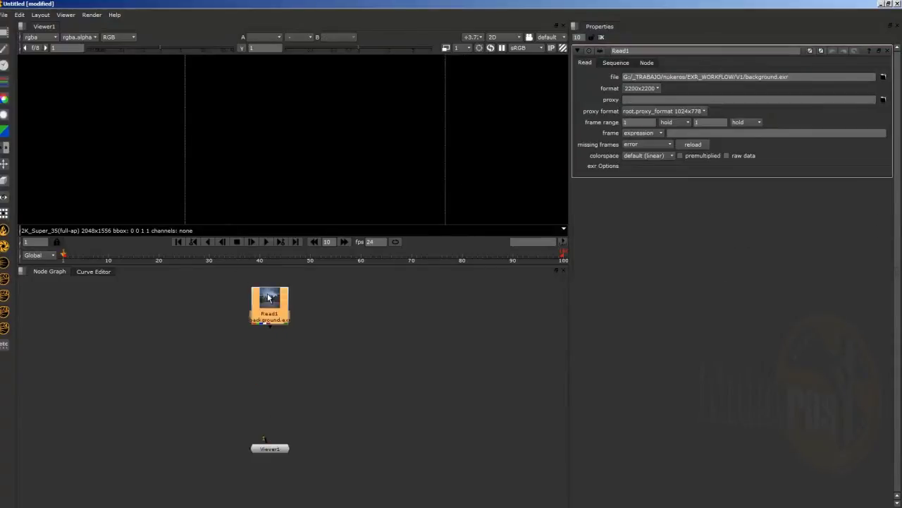
key("1")
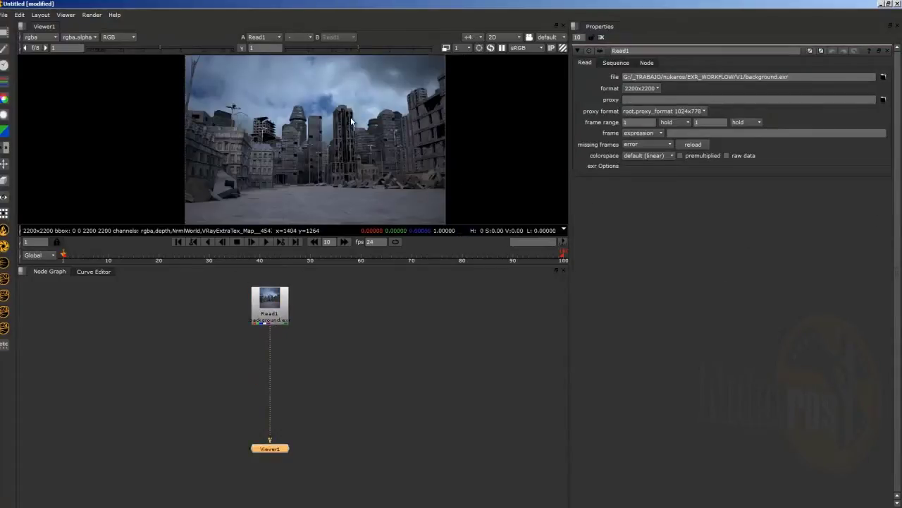
scroll(347, 134, "down", 2)
scroll(343, 133, "down", 1)
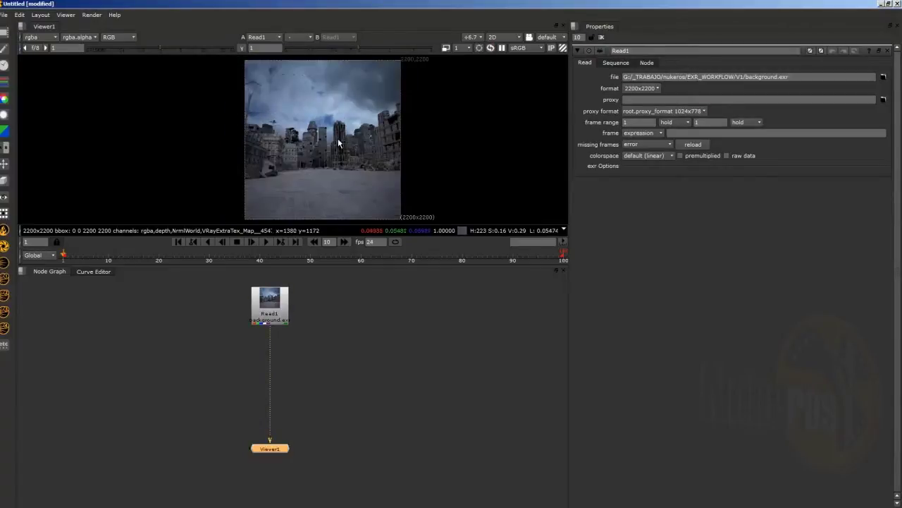
- Add a Merge node to Read1 and place it between Read1 and the viewer
left_click_drag(269, 310, 269, 300)
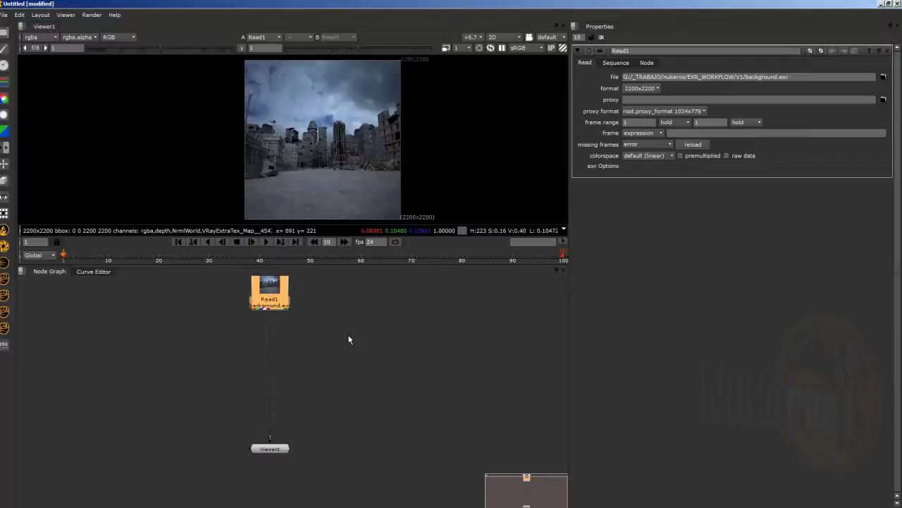
middle_click_drag(348, 338, 352, 360)
scroll(300, 343, "up", 2)
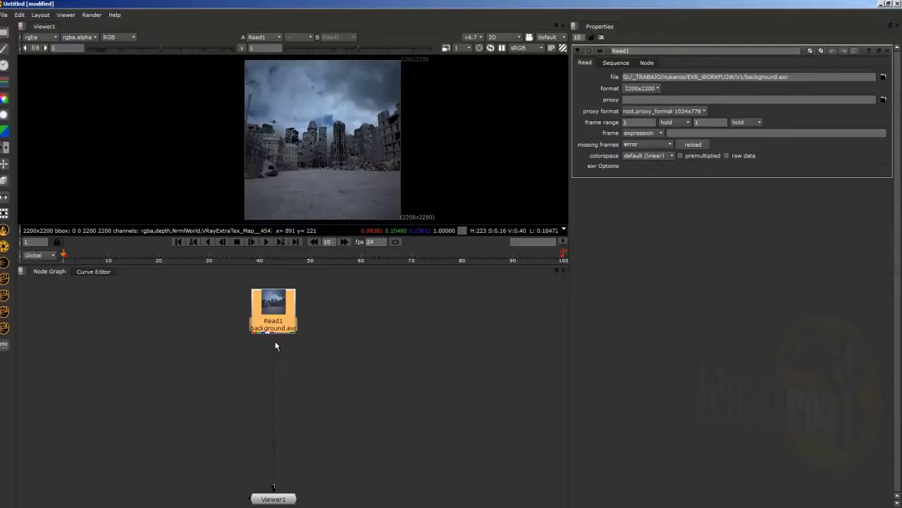
key("m")
left_click_drag(331, 308, 282, 388)
- Set the Merge node's A channels to VRayExtraTex_Map__454737_1, its operation to multiply and its mask to rgba.alpha
left_click(631, 107)
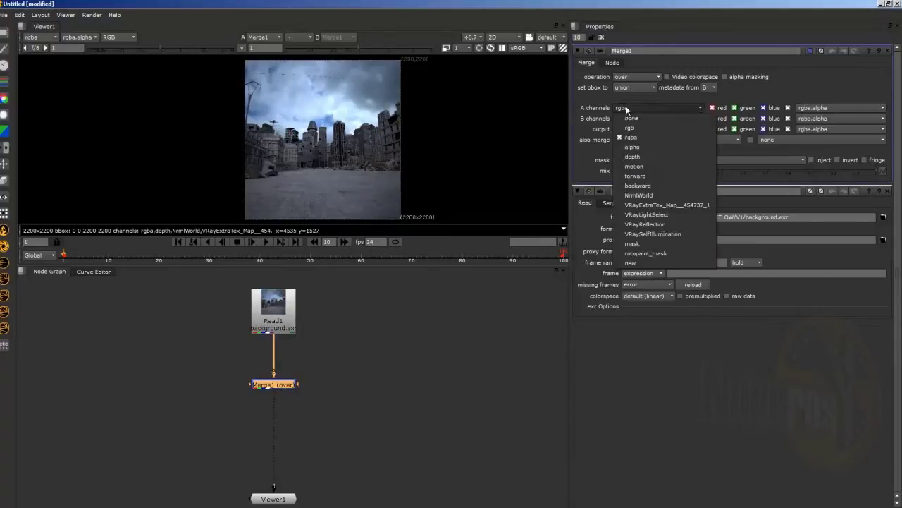
left_click(655, 205)
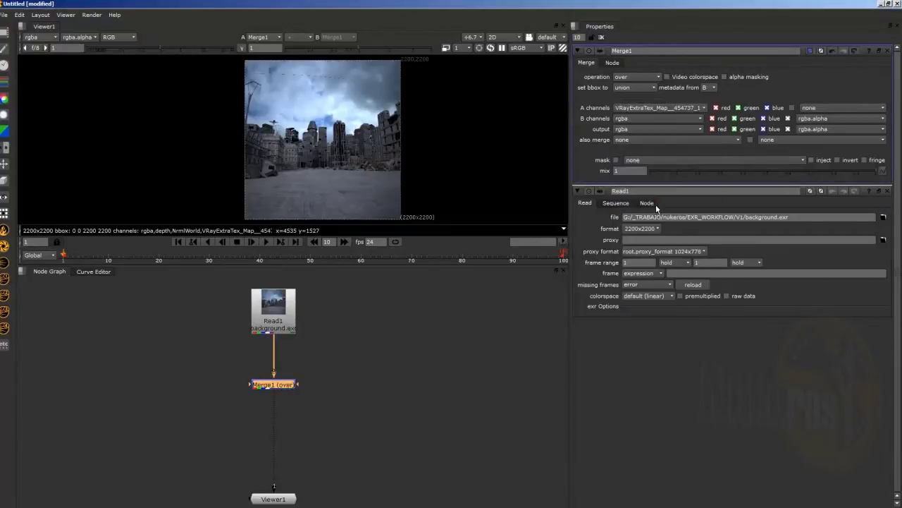
left_click(638, 76)
left_click(638, 199)
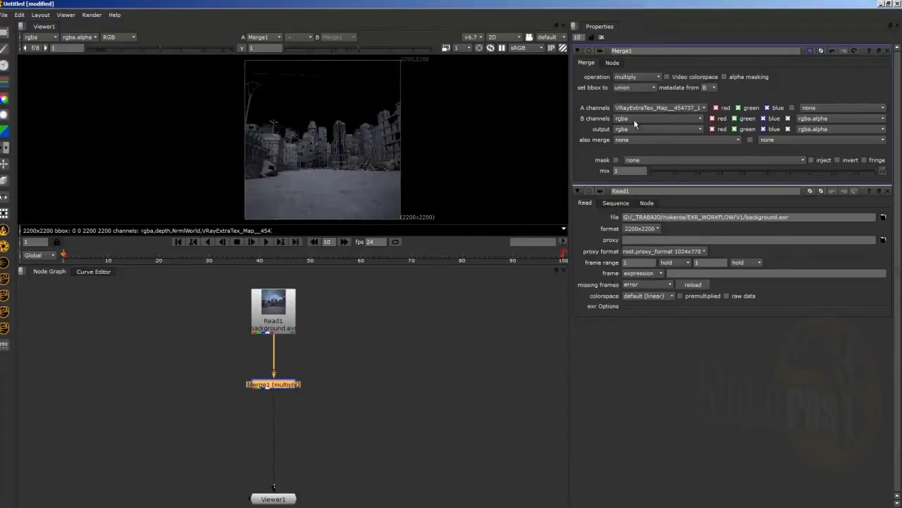
left_click(639, 161)
left_click(652, 202)
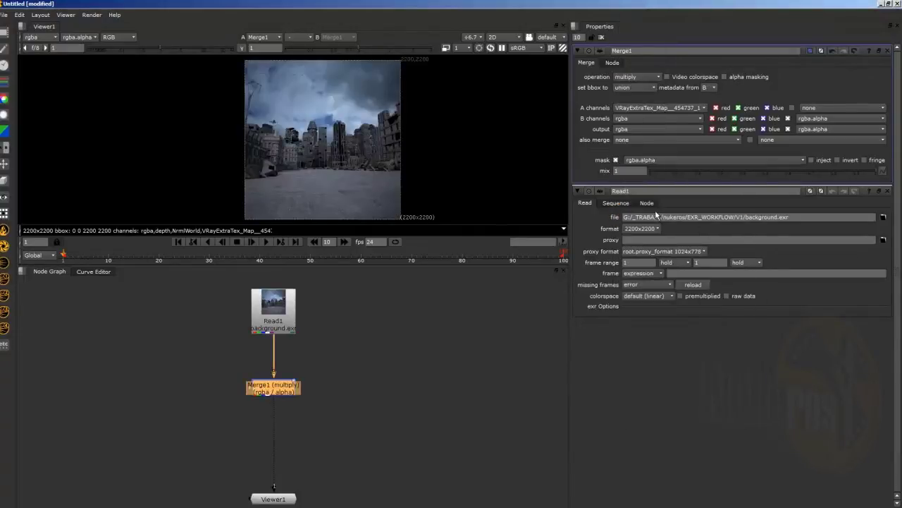
- Compare the buildings up close with the Merge node disabled and enabled again
scroll(263, 161, "up", 5)
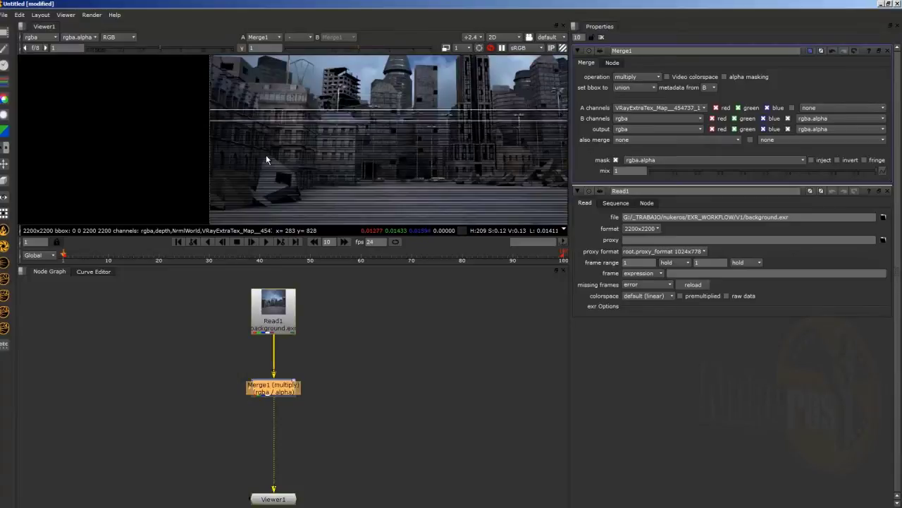
left_click_drag(276, 391, 277, 397)
key("d")
scroll(283, 160, "up", 2)
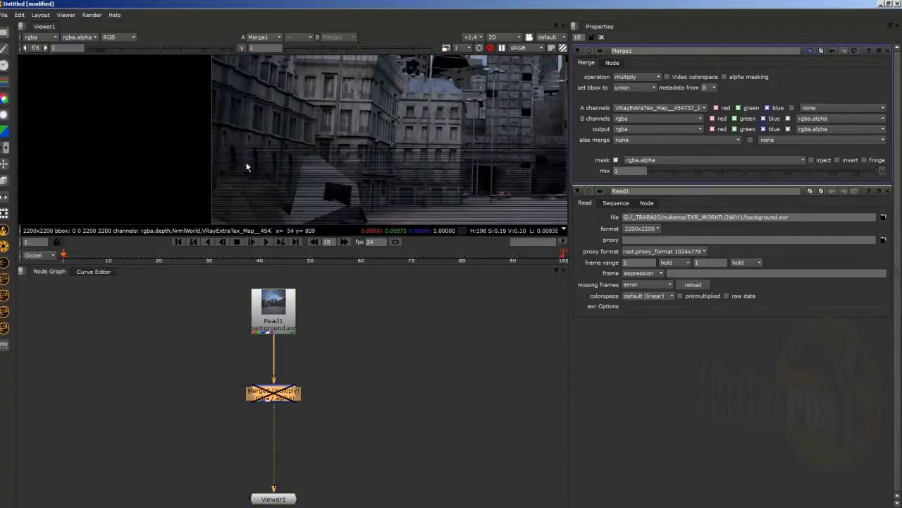
key("d")
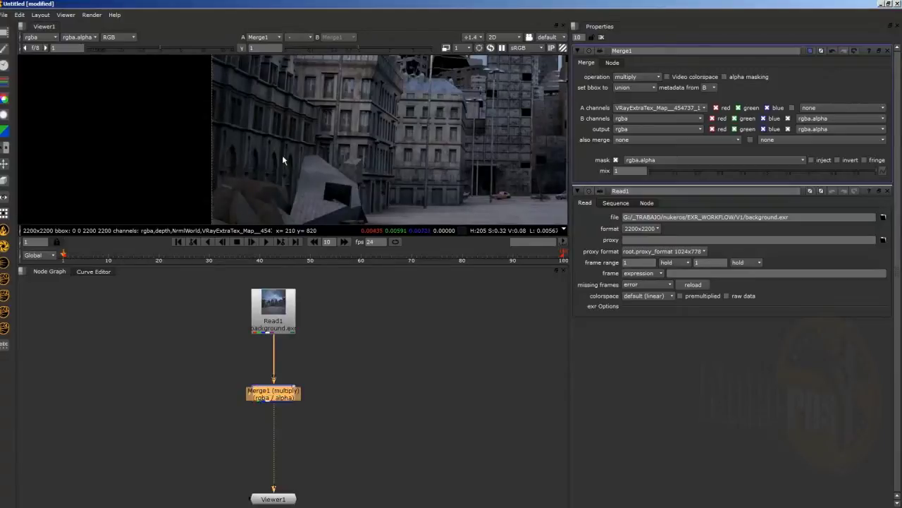
- Add a dot to each of the A and B connections between Read1 and the Merge node, and spread them to opposite sides
left_click_drag(275, 304, 275, 299)
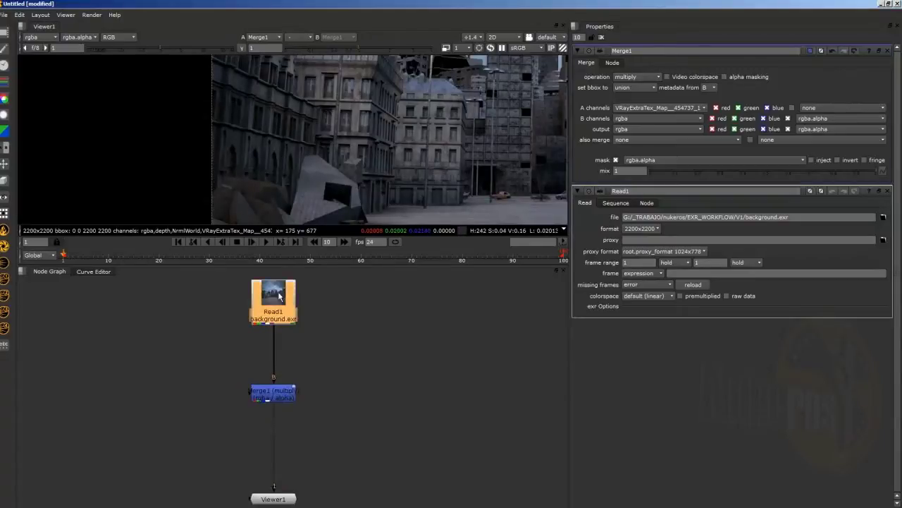
left_click(274, 349)
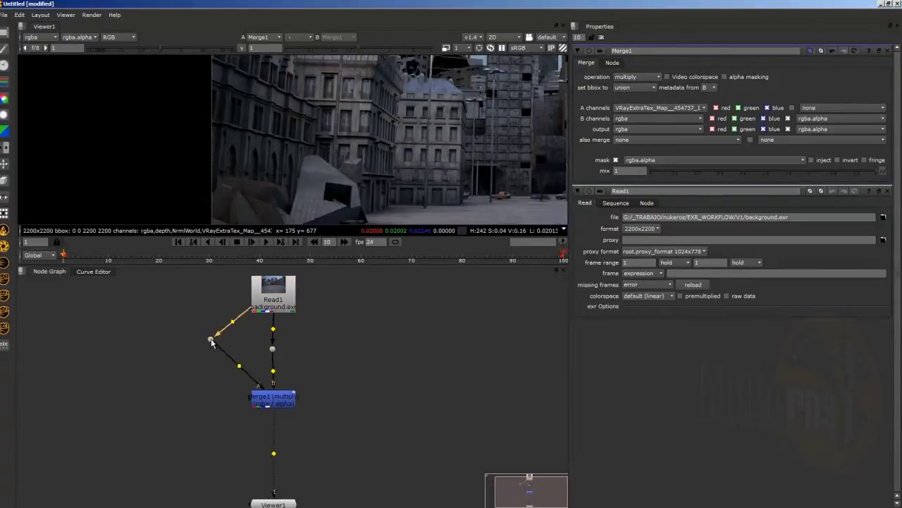
left_click_drag(274, 349, 328, 330)
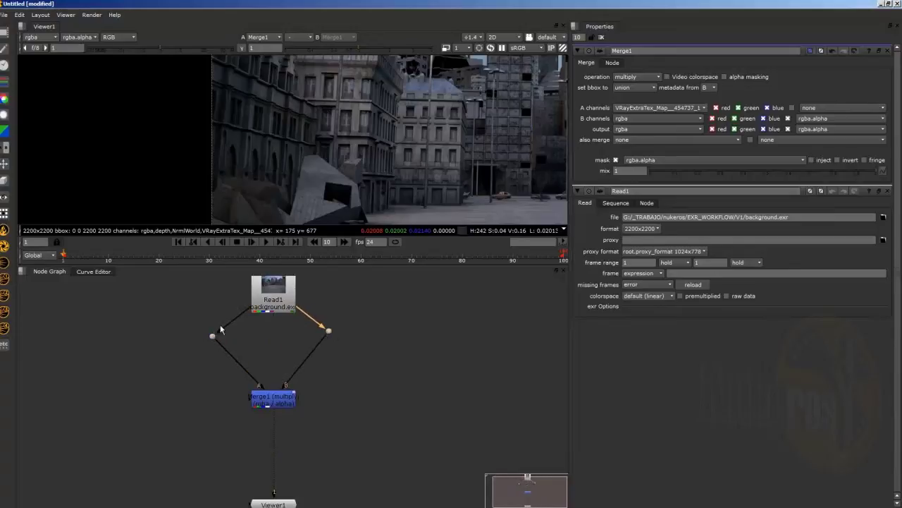
scroll(346, 61, "down", 5)
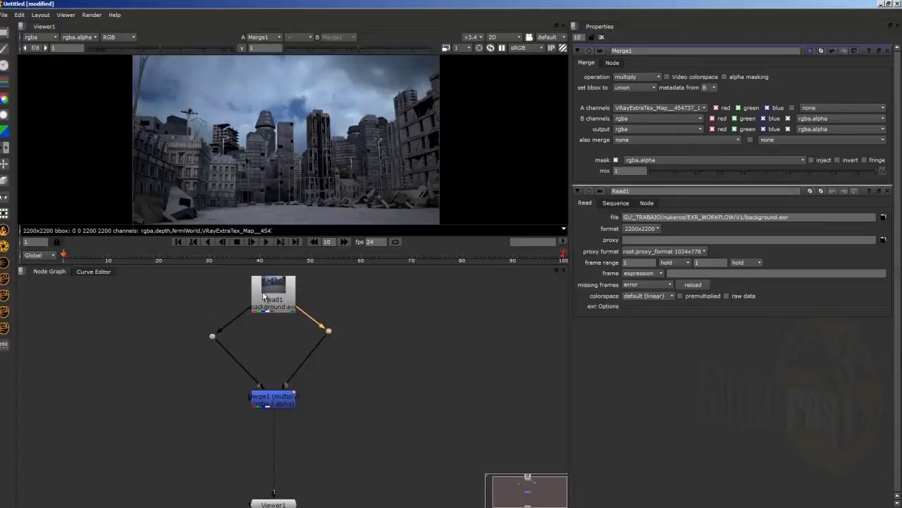
left_click(264, 297)
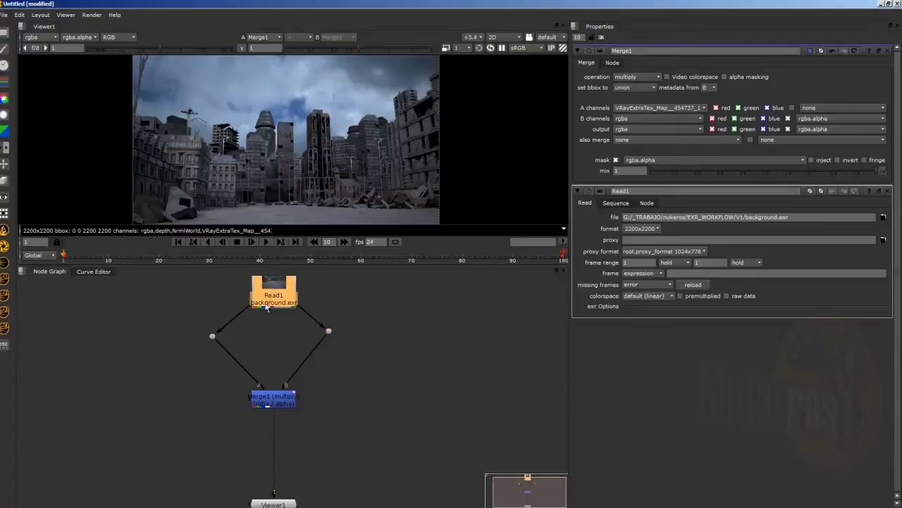
- Add a ColorCorrect node below the dot on the A connection, with channels VRayExtraTex_Map__454737_1 and master gamma 0.31
left_click(214, 338)
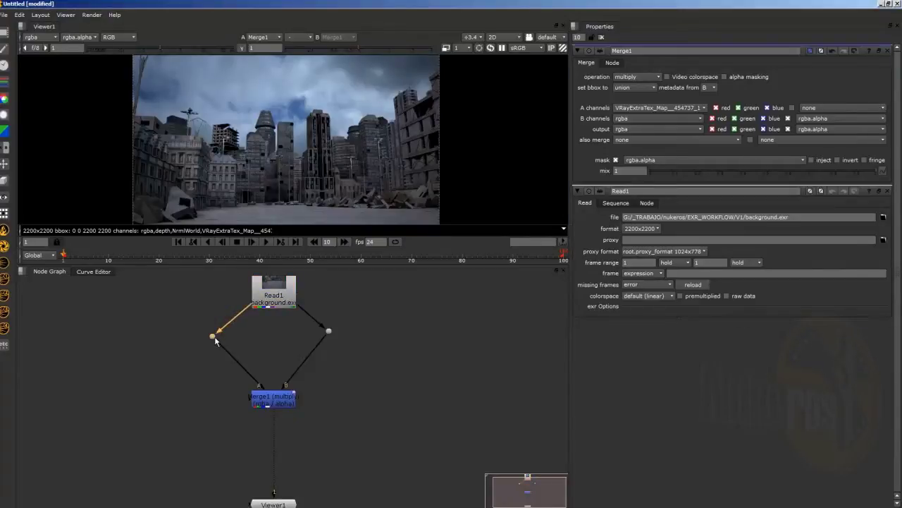
key("c")
left_click(632, 76)
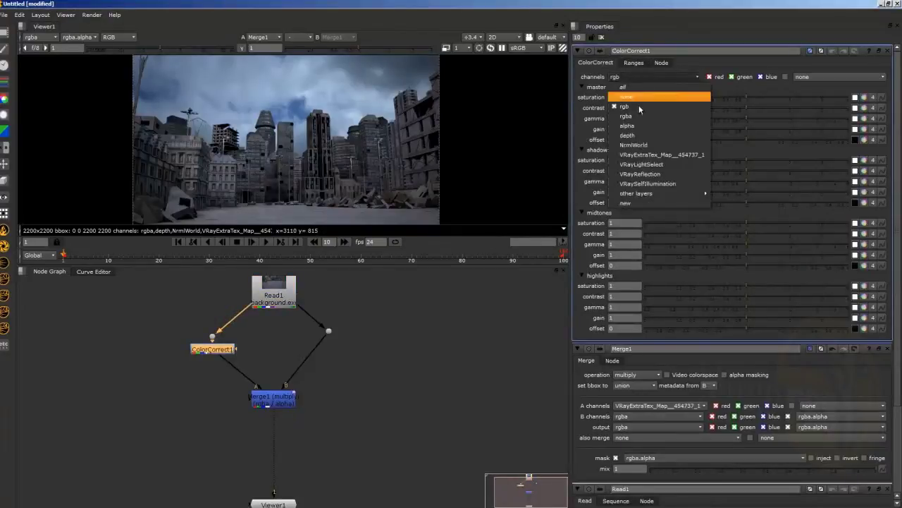
left_click(650, 155)
left_click_drag(679, 112, 665, 114)
middle_click_drag(178, 173, 373, 121)
scroll(375, 121, "up", 5)
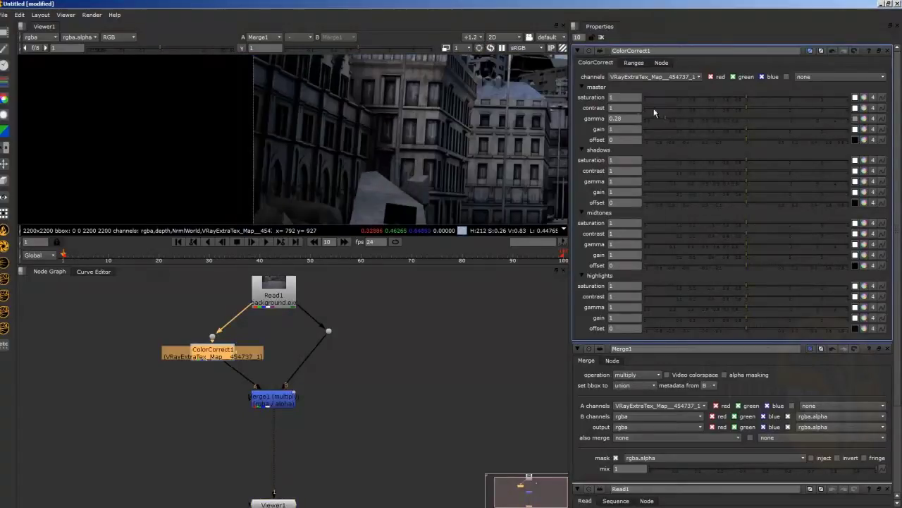
mouse_move(677, 119)
left_mouse_down()
mouse_move(746, 111)
mouse_move(655, 108)
mouse_move(671, 109)
left_mouse_up()
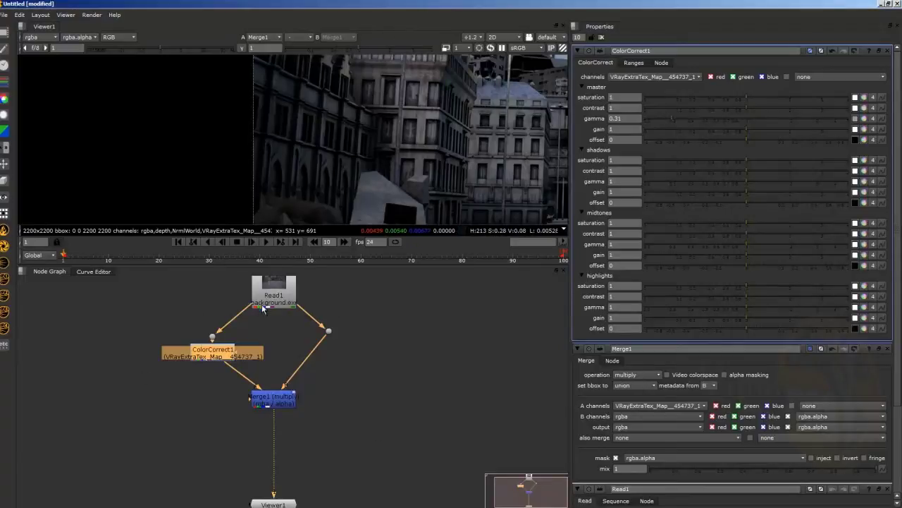
- Insert a dot directly below Read1 so both branches split from it, and move Read1 further up
left_click(265, 282)
key("Tab")
type("do")
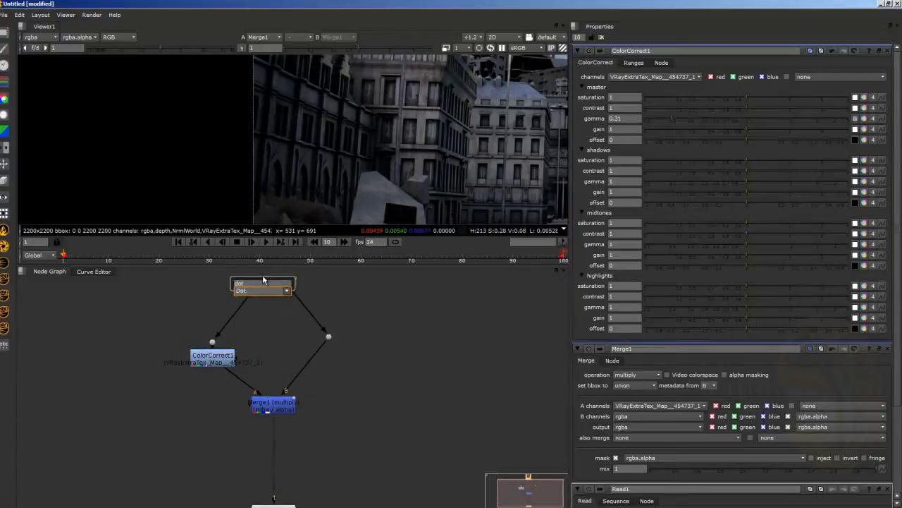
key("Return")
scroll(265, 325, "down", 1)
middle_click_drag(265, 325, 260, 371)
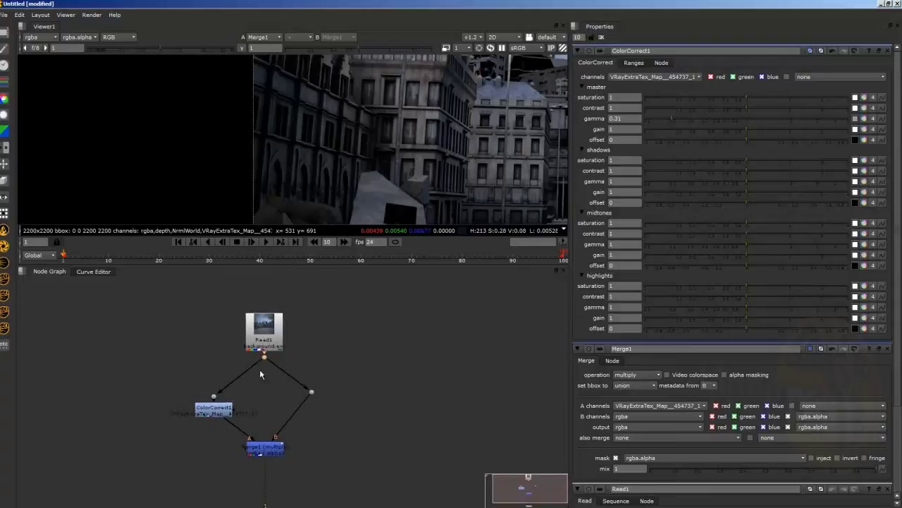
left_click_drag(264, 337, 263, 316)
- Switch Read1's source file to ship.exr in the V1 folder and set ColorCorrect1's master gamma to 0.625
double_click(264, 317)
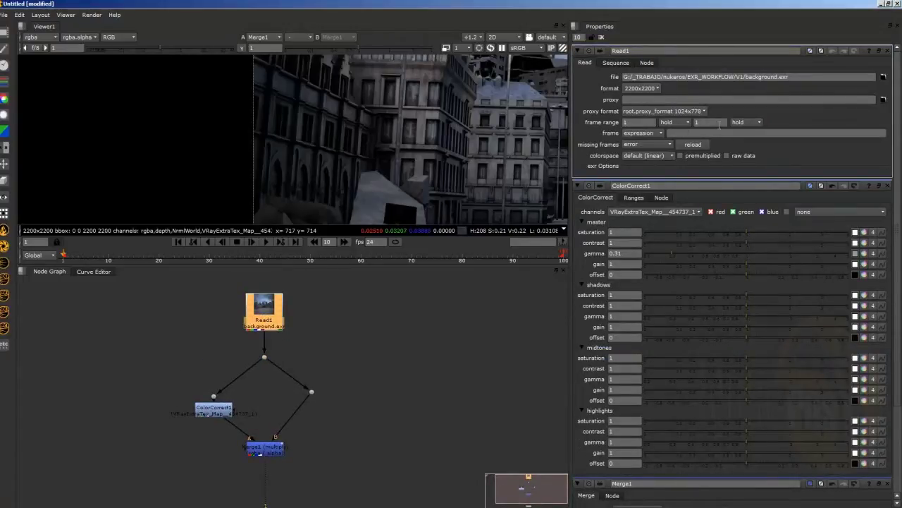
left_click(884, 76)
left_click(619, 55)
double_click(618, 55)
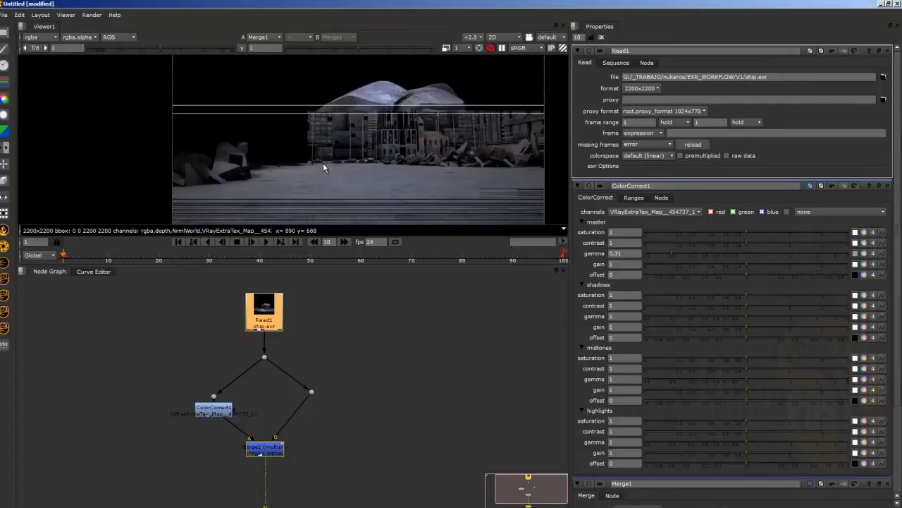
double_click(209, 410)
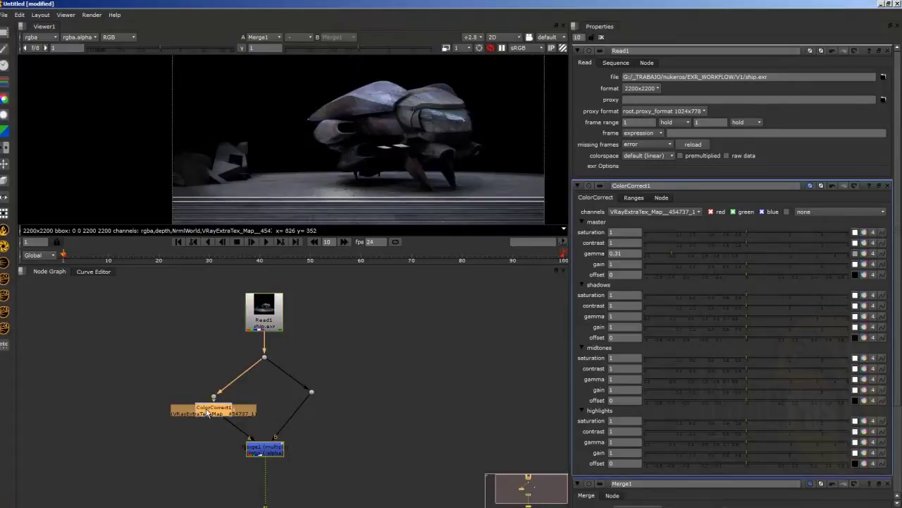
left_click_drag(736, 116, 710, 120)
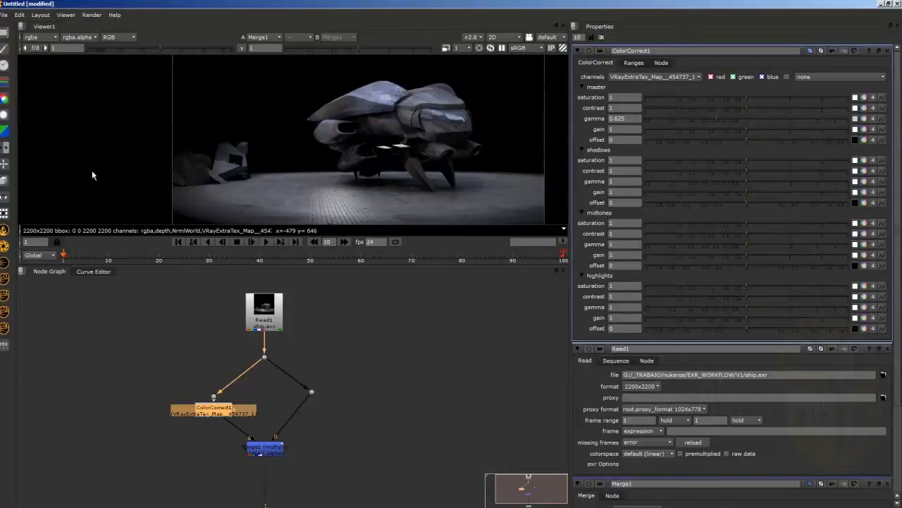
left_click(49, 39)
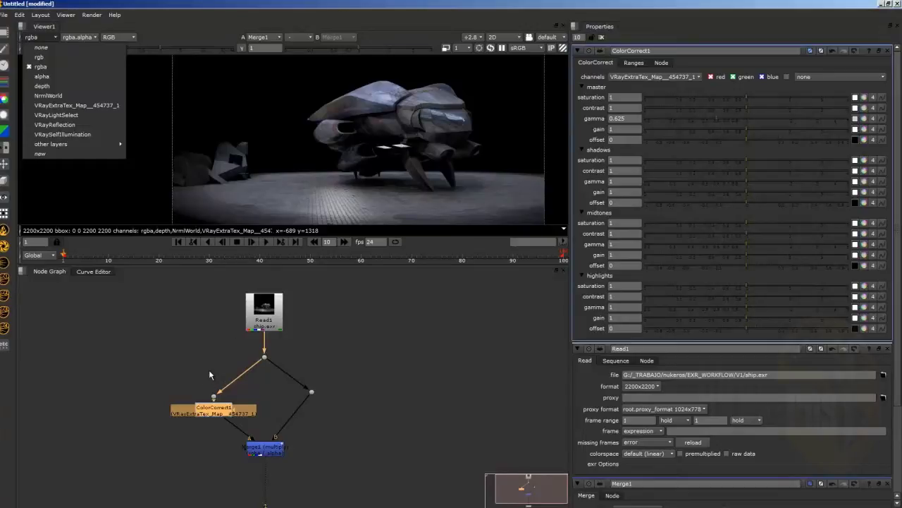
scroll(209, 366, "down", 2)
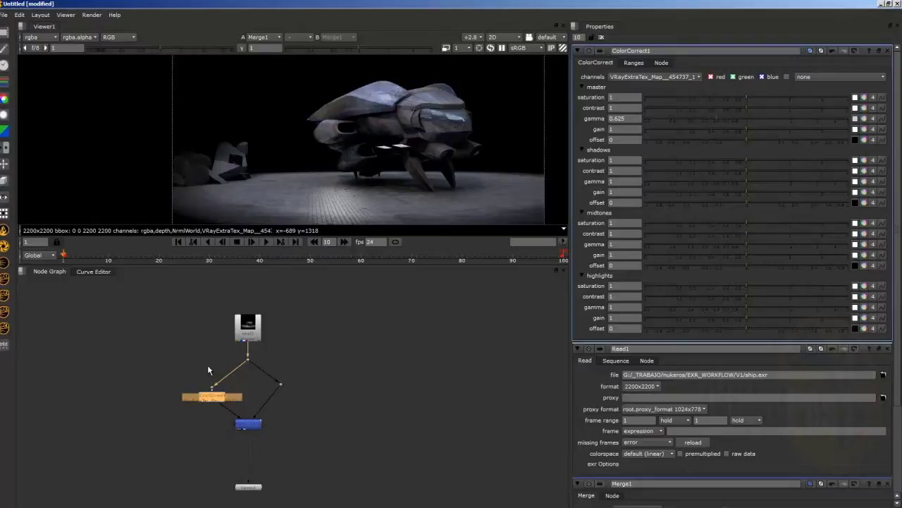
left_click_drag(248, 336, 248, 331)
left_click(211, 399)
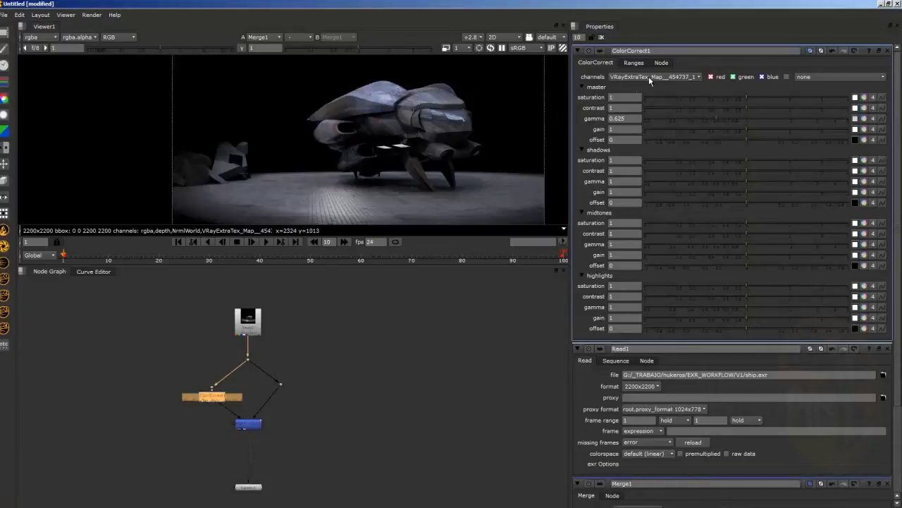
left_click(649, 76)
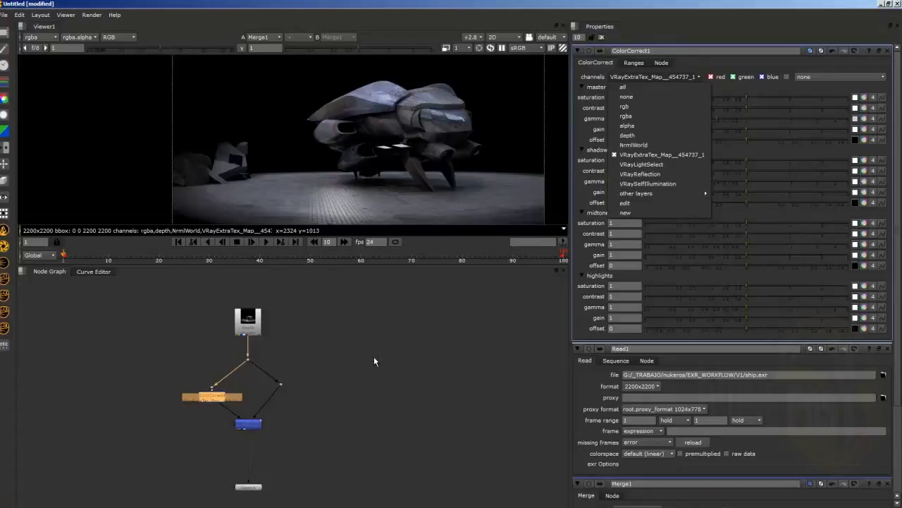
left_click(289, 368)
left_click(289, 367)
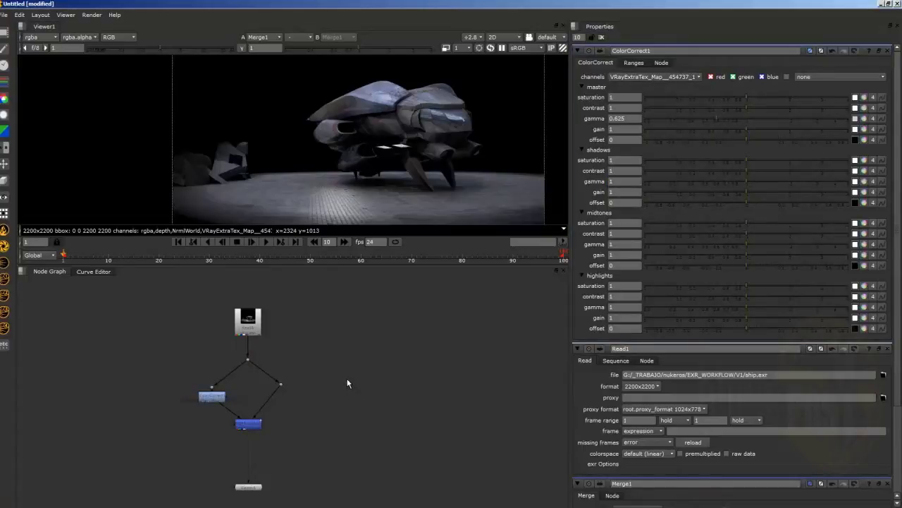
- Delete all nodes from the node graph except the viewer
left_click_drag(343, 362, 159, 462)
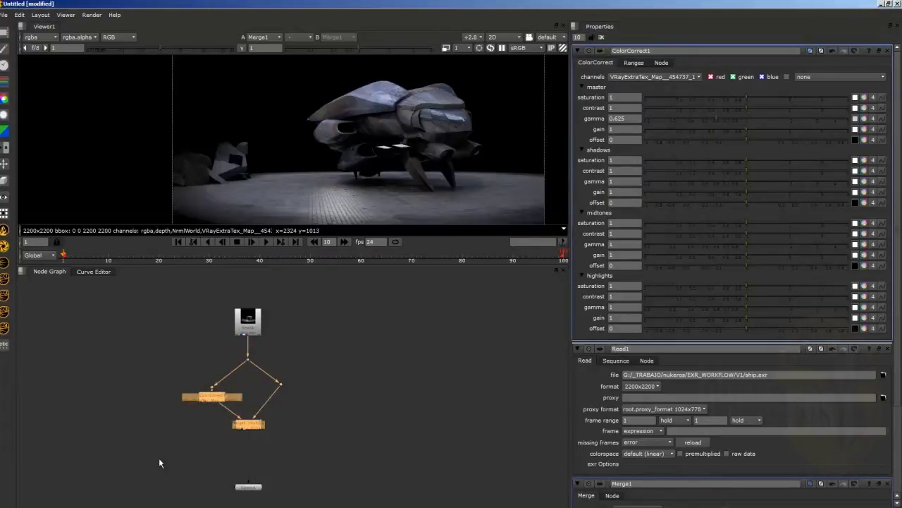
key("Delete")
left_click_drag(183, 400, 345, 273)
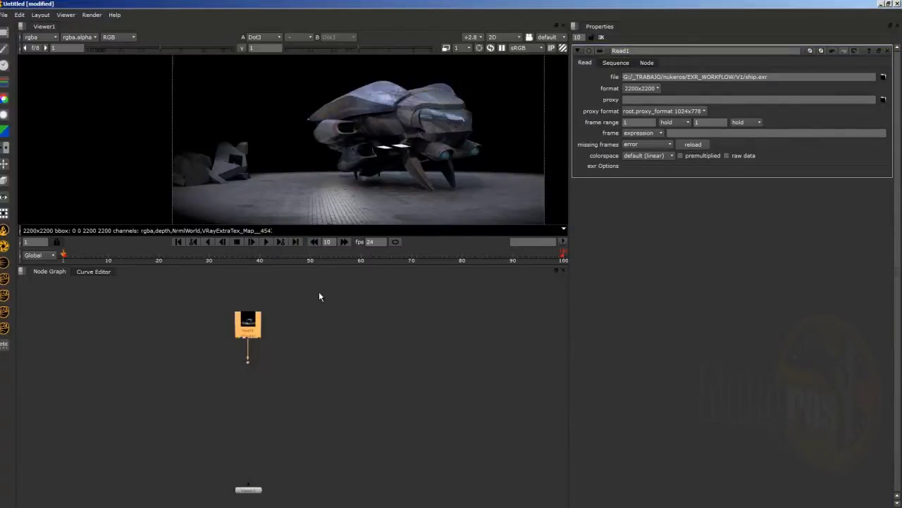
key("Delete")
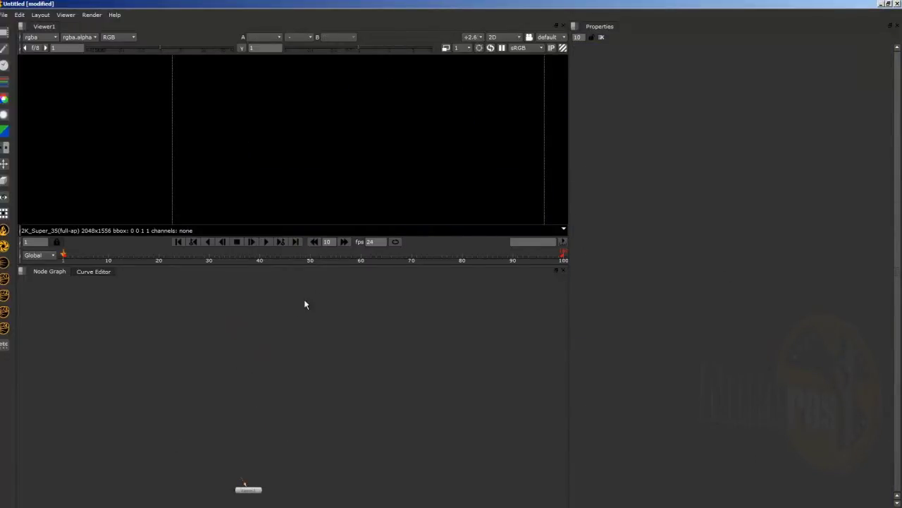
- Reposition the viewer node, read in background.exr from the V1 folder above it, and connect the new Read node to the viewer
left_click_drag(248, 488, 271, 436)
scroll(265, 354, "up", 3)
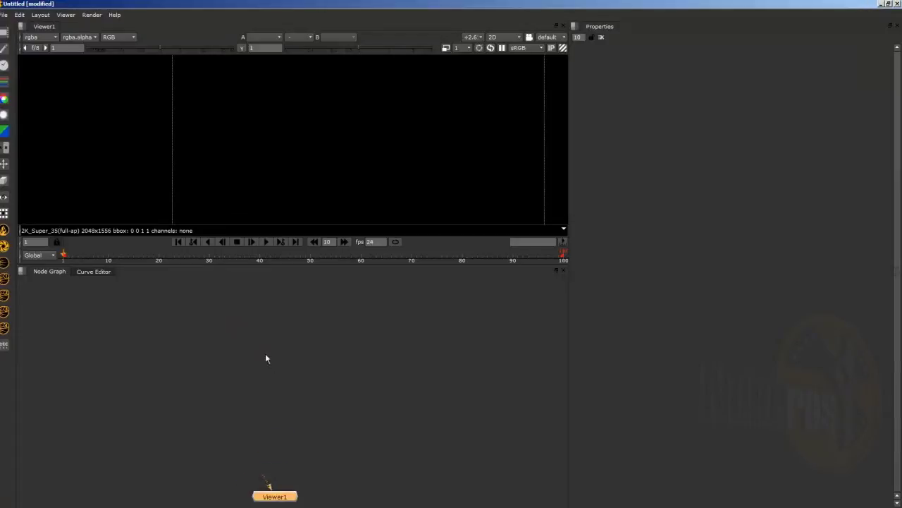
scroll(264, 354, "down", 1)
middle_click_drag(263, 353, 266, 365)
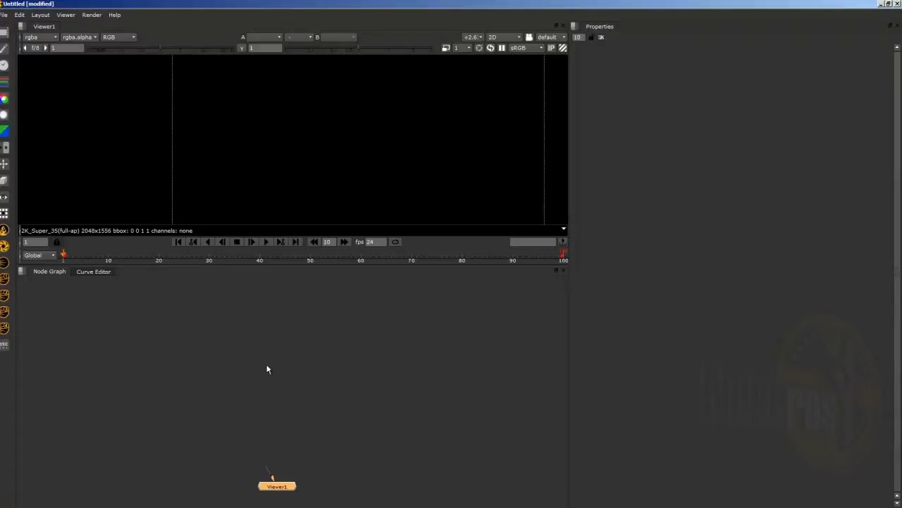
left_click(274, 317)
key("r")
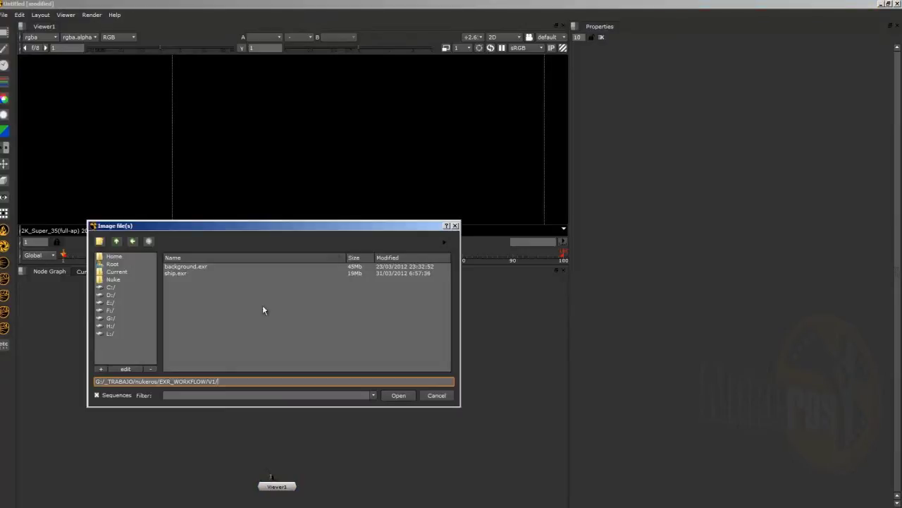
left_click(186, 273)
double_click(187, 266)
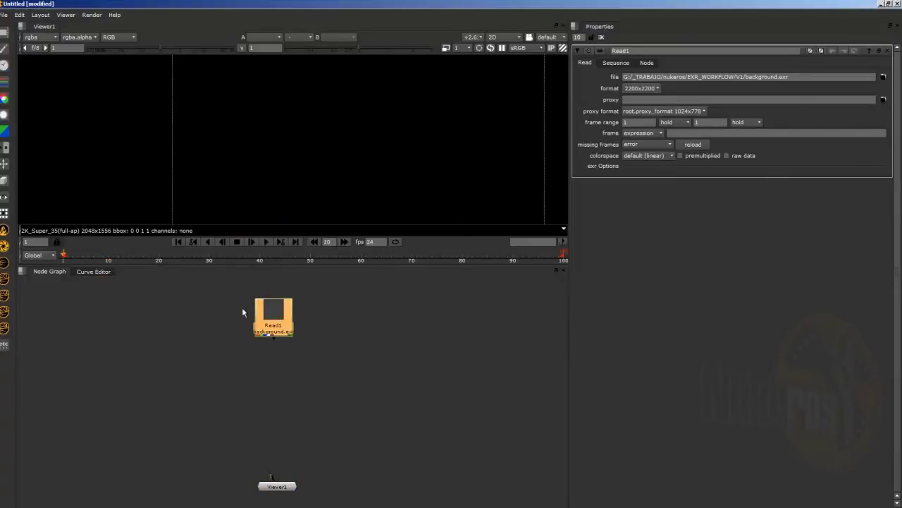
key("1")
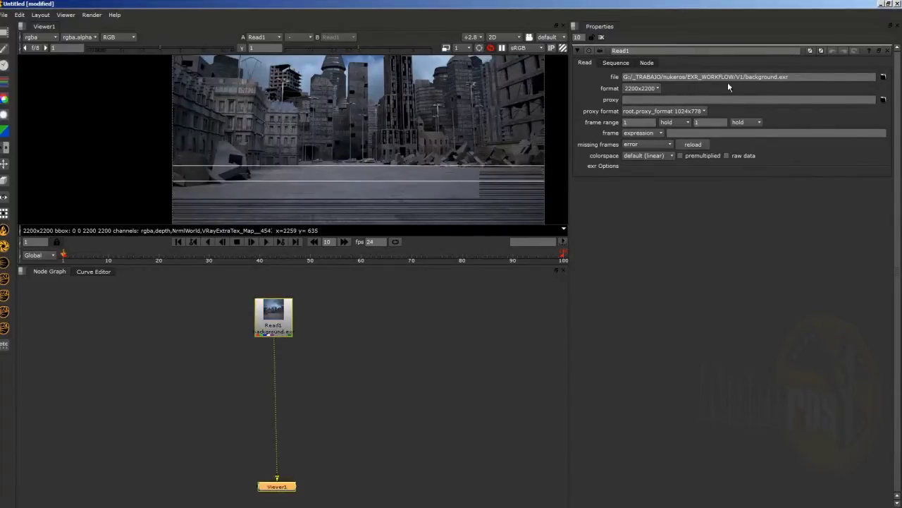
- Save the script as workflow_english.nk in the EXR_WORKFLOW folder, overwriting the existing file
left_click_drag(744, 77, 615, 77)
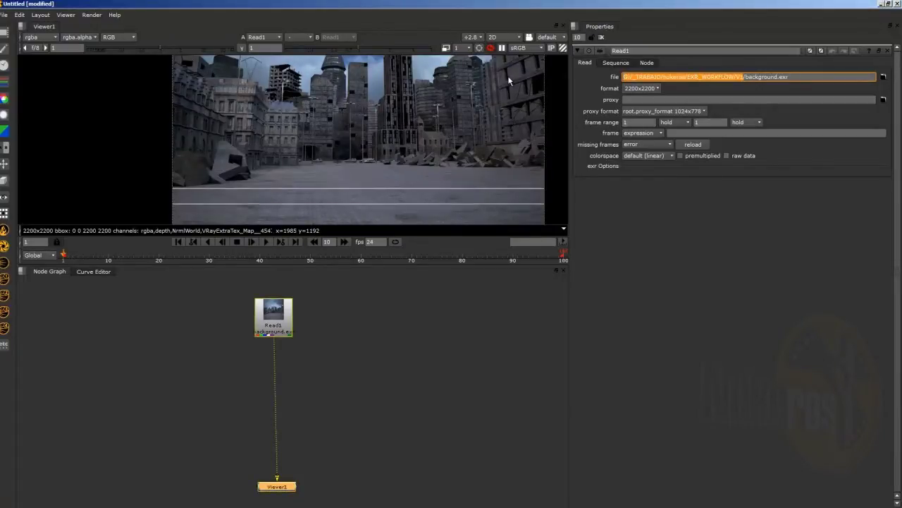
left_click(5, 15)
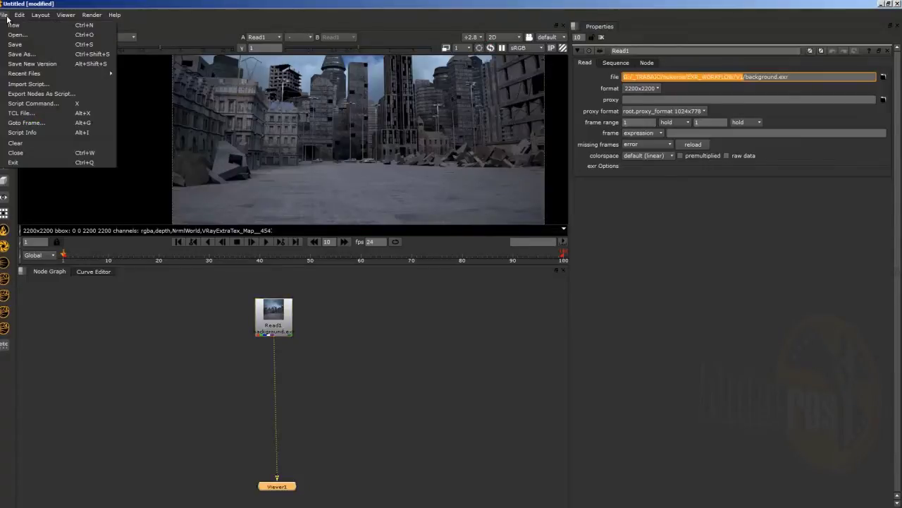
left_click(21, 54)
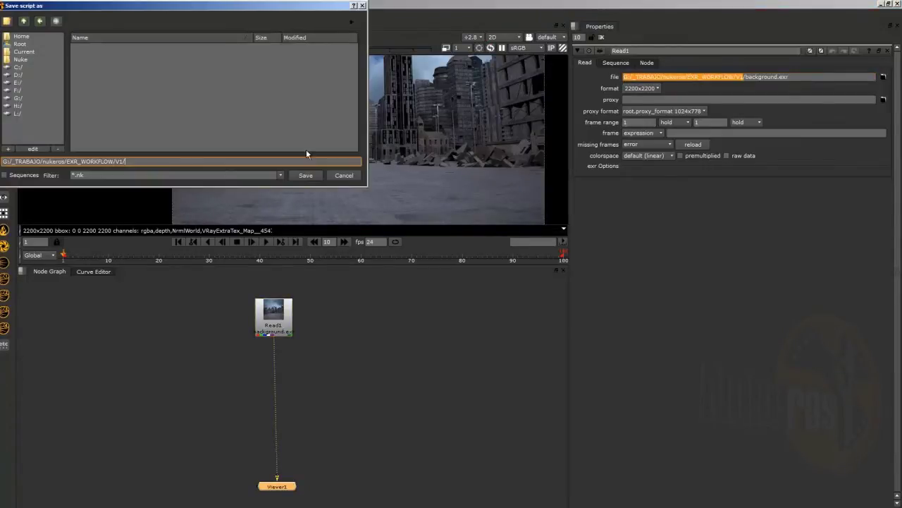
left_click(24, 22)
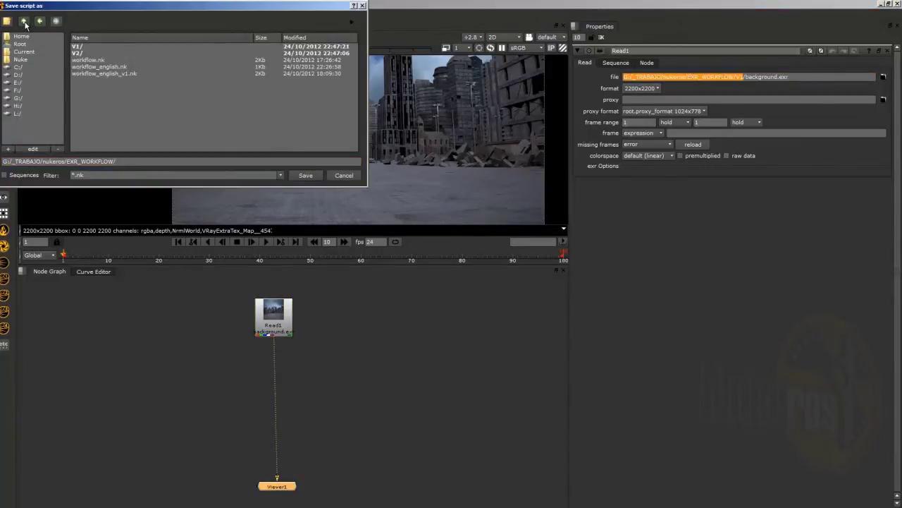
double_click(98, 67)
left_click(94, 82)
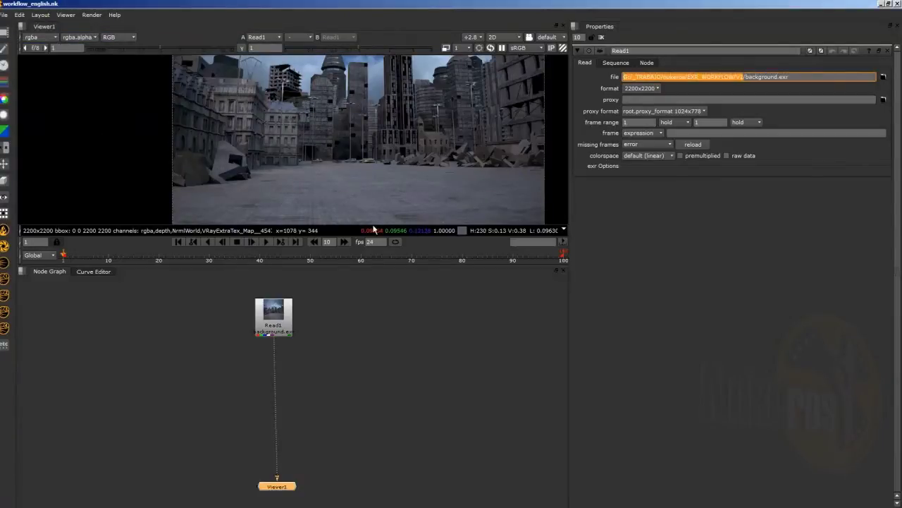
- Replace the folder path before /V1/background.exr in Read1's file path with [file dirname [value root.name]] and reload the image
scroll(357, 167, "down", 3)
middle_click_drag(384, 183, 370, 185)
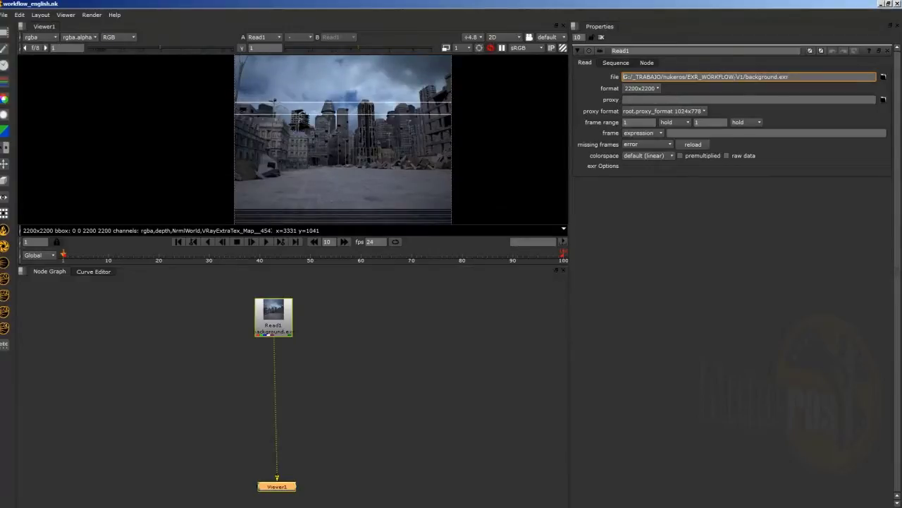
left_click_drag(734, 76, 623, 76)
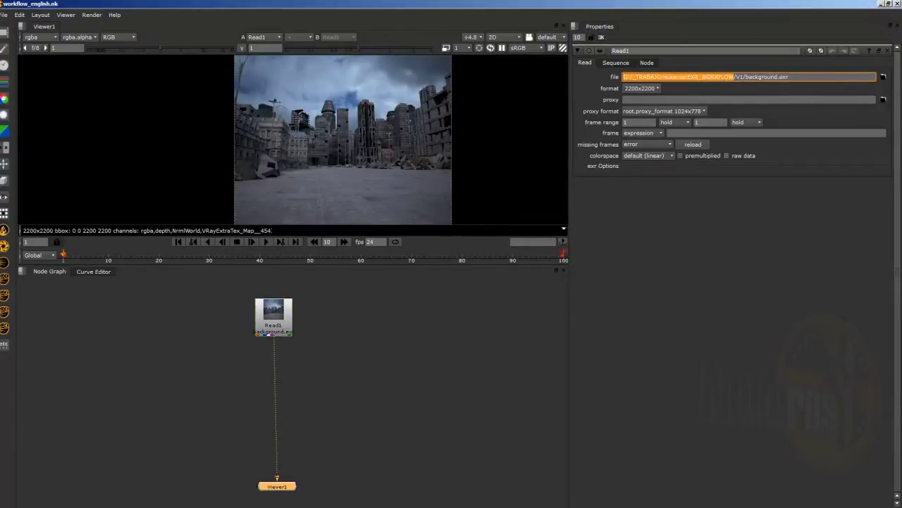
type("[file")
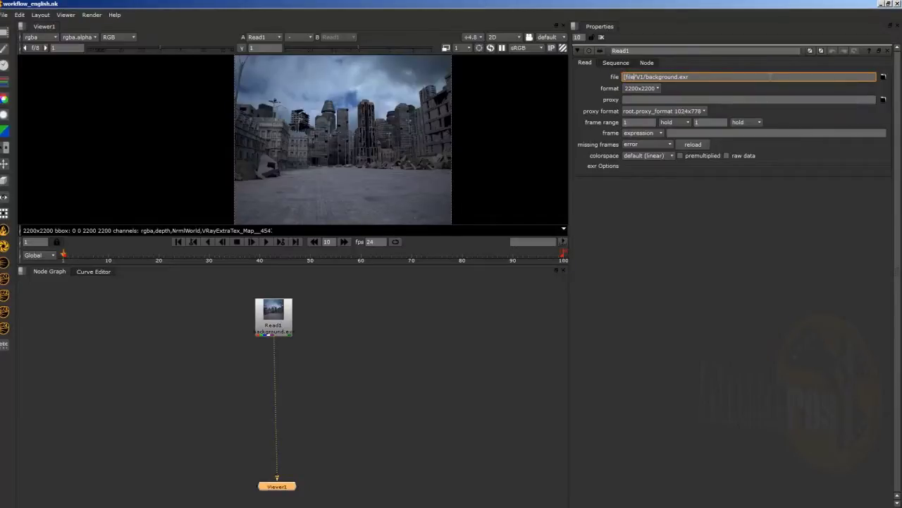
type(" dirname [value root.name]]")
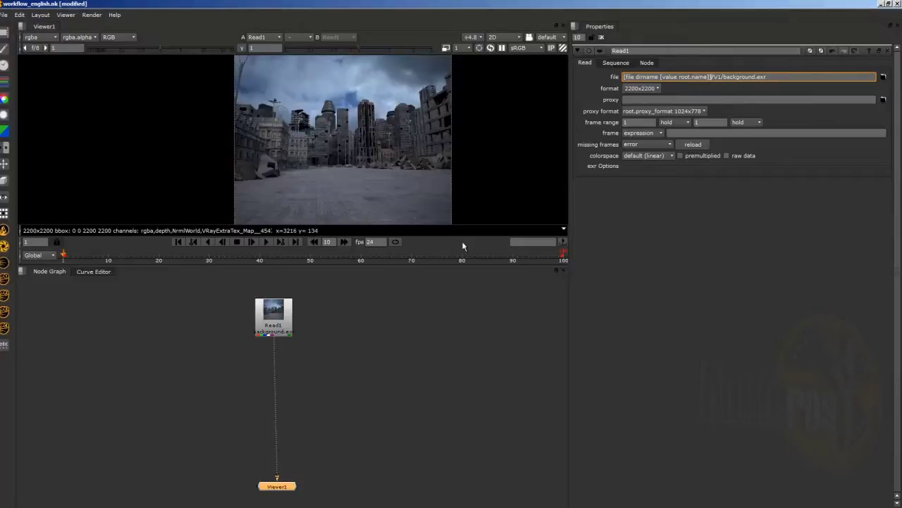
left_click_drag(276, 319, 263, 315)
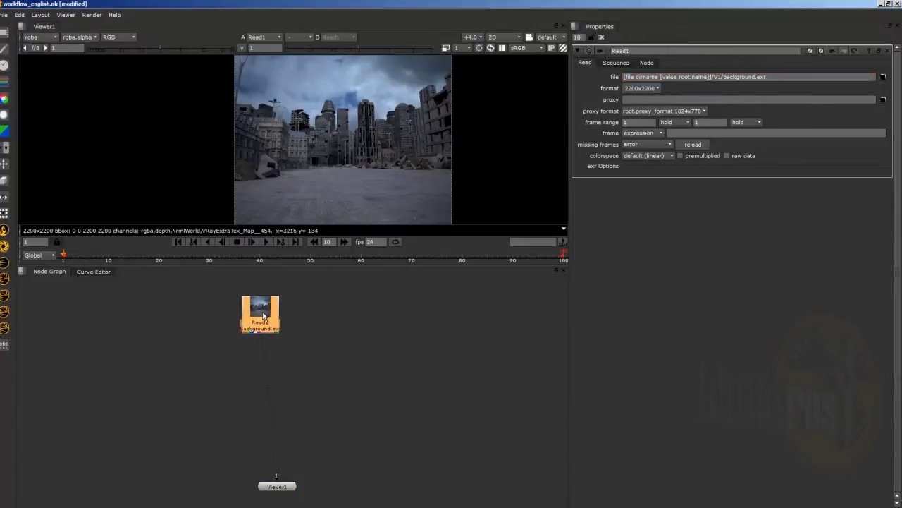
left_click(685, 144)
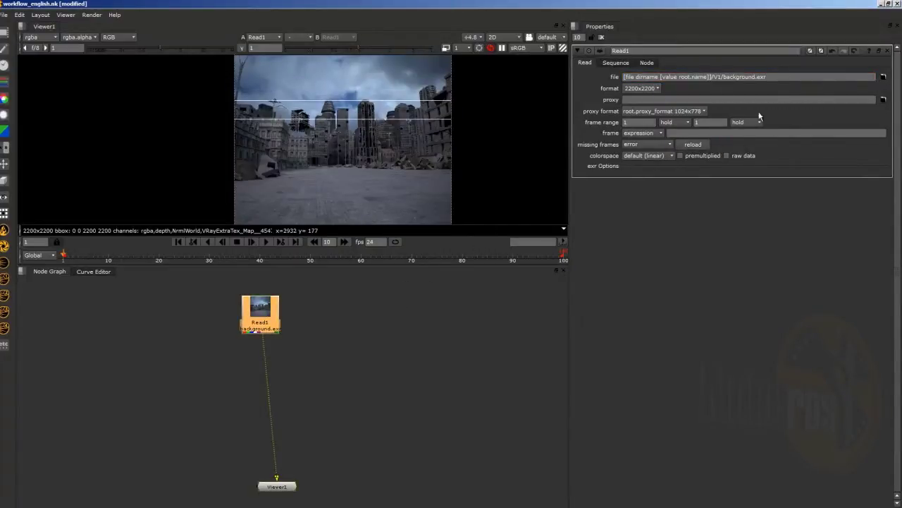
left_click_drag(711, 77, 624, 77)
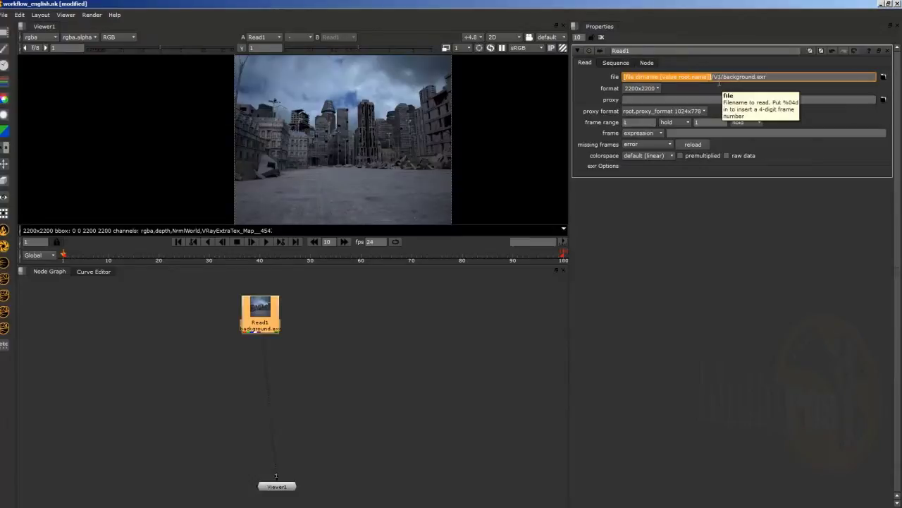
left_click(695, 77)
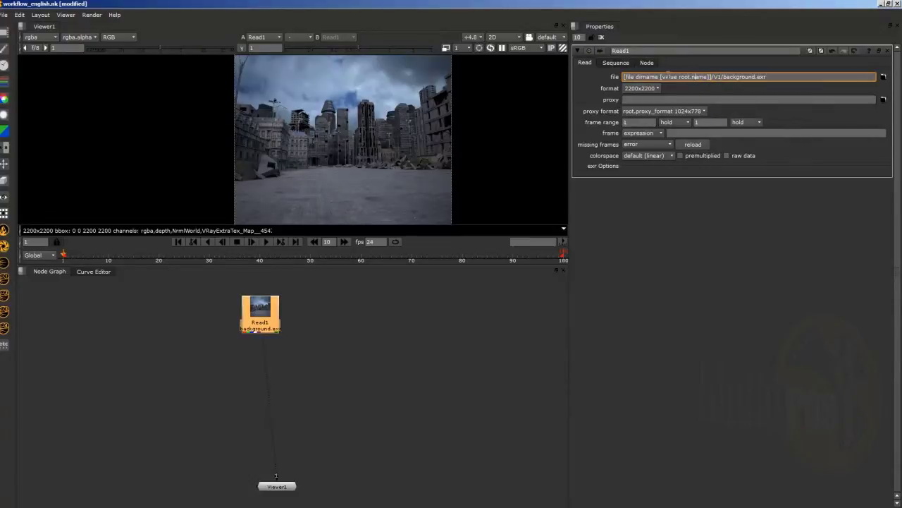
left_click_drag(703, 77, 681, 77)
left_click(726, 80)
left_click_drag(713, 77, 534, 83)
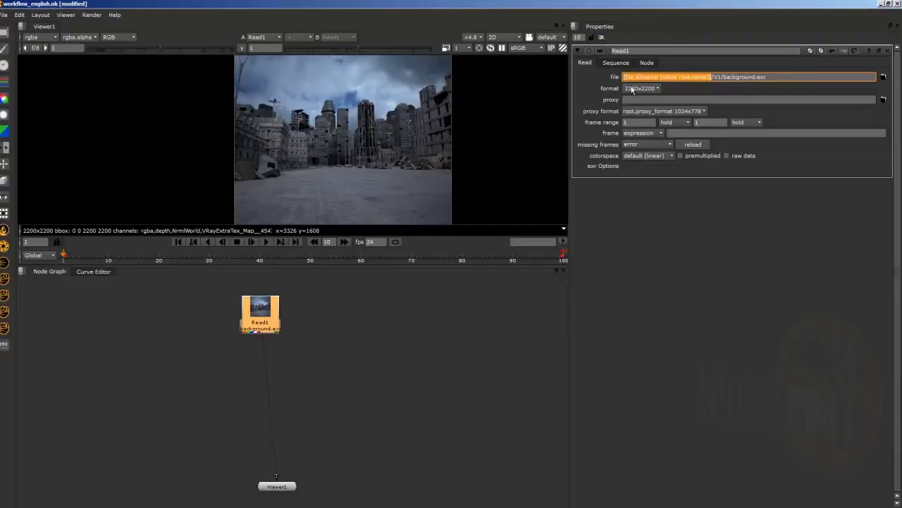
- Move the Read1 node down and to the left in the node graph, clearing space beside it
left_click_drag(264, 321, 209, 350)
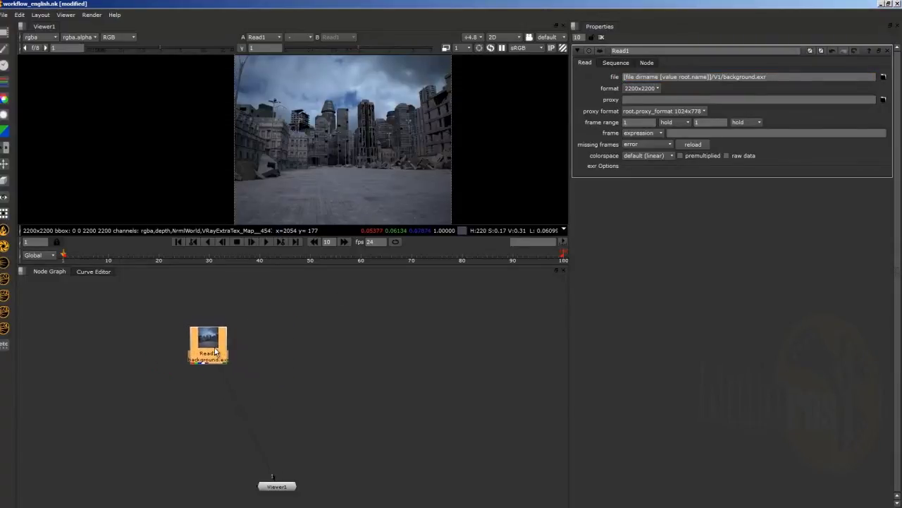
scroll(257, 335, "down", 2)
middle_click_drag(258, 334, 296, 363)
scroll(277, 331, "up", 1)
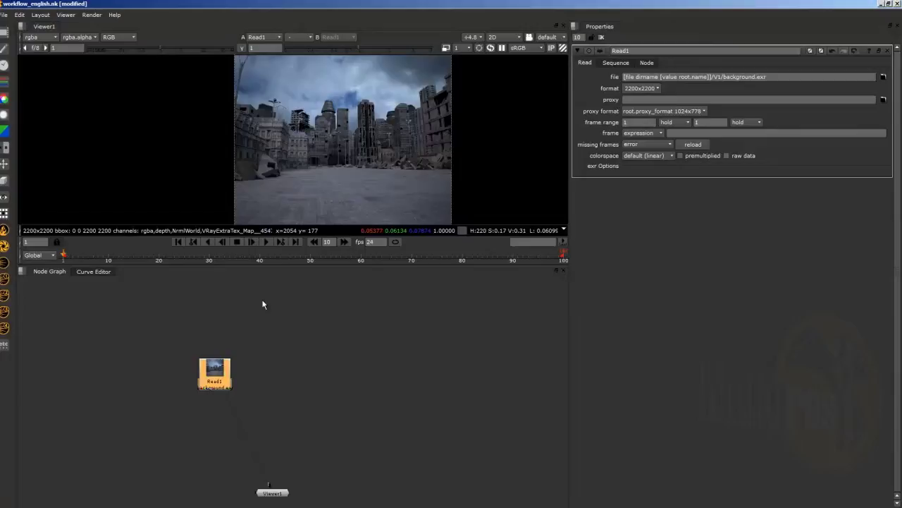
left_click(4, 344)
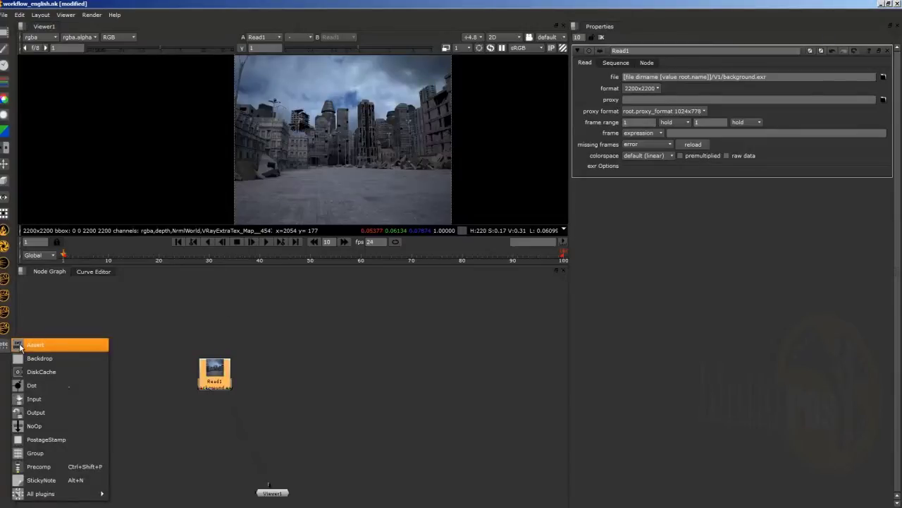
left_click(44, 427)
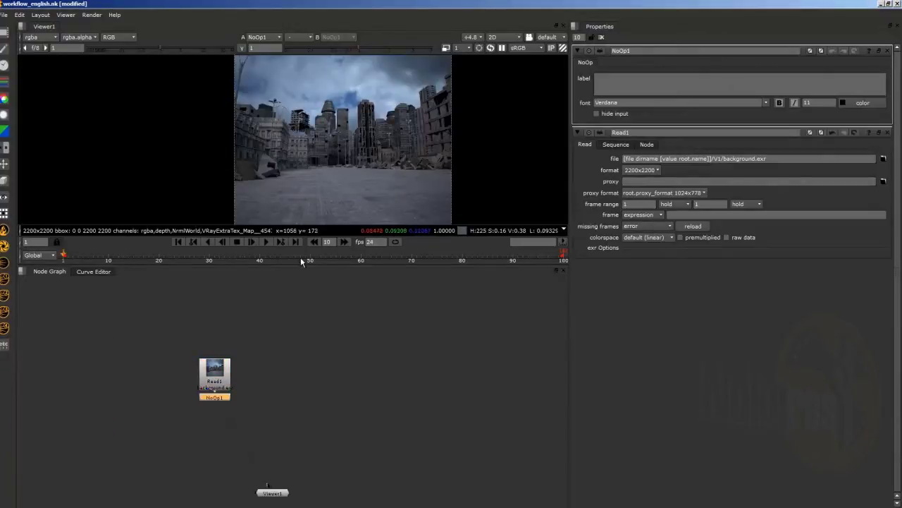
left_click_drag(225, 397, 224, 426)
key("Delete")
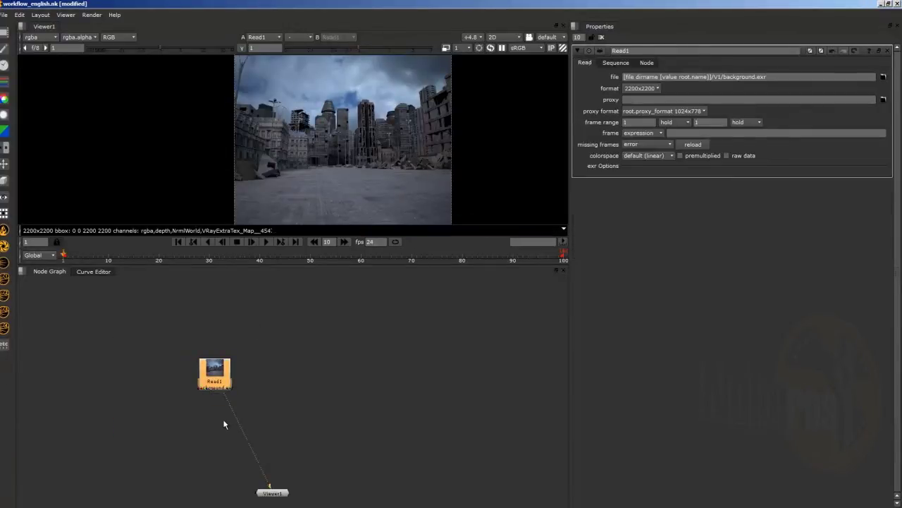
- Add an unconnected NoOp node above and to the right of Read1 and set its label font size to 16
left_click(279, 308)
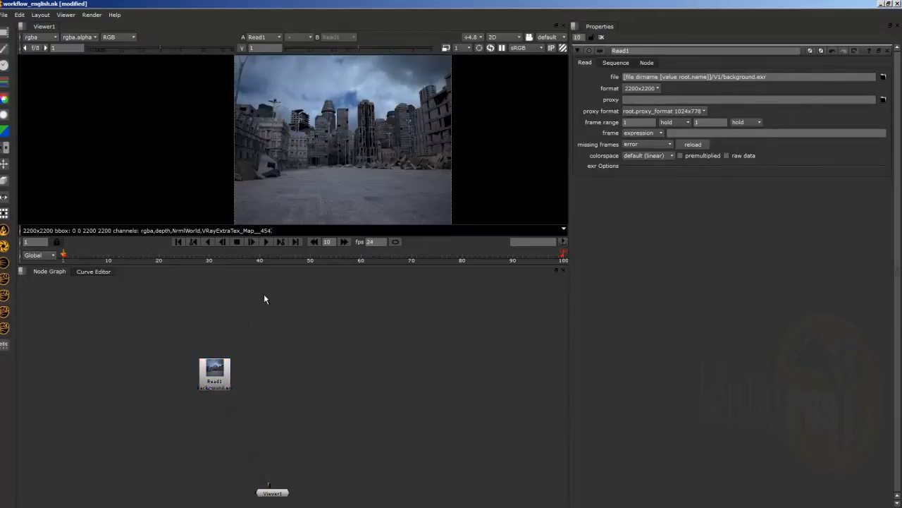
key("Tab")
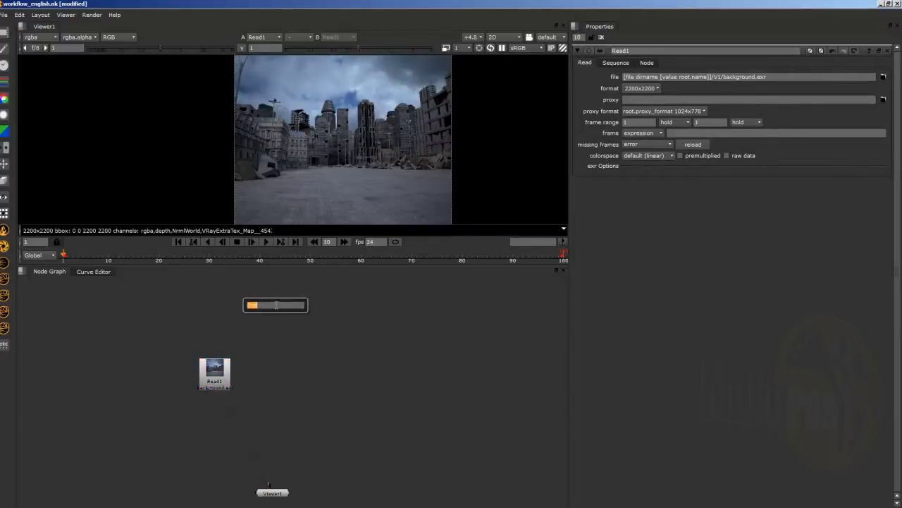
type("nop")
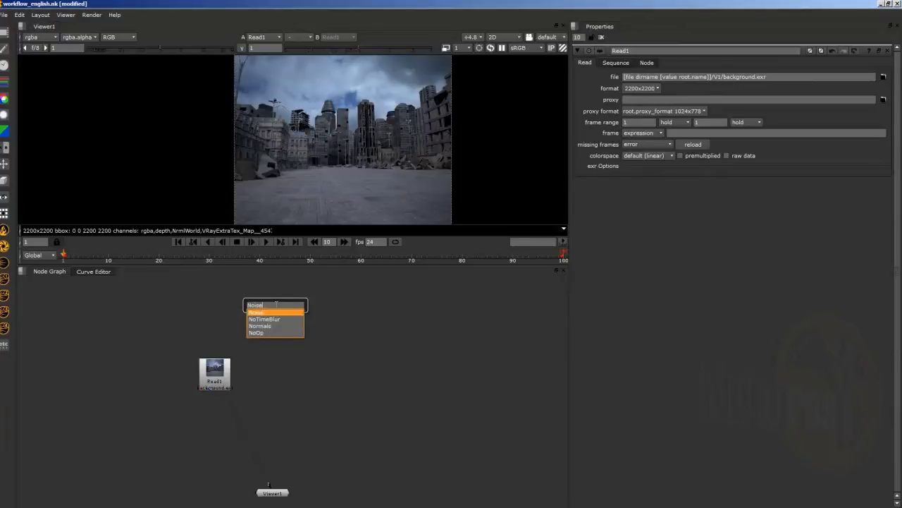
key("Return")
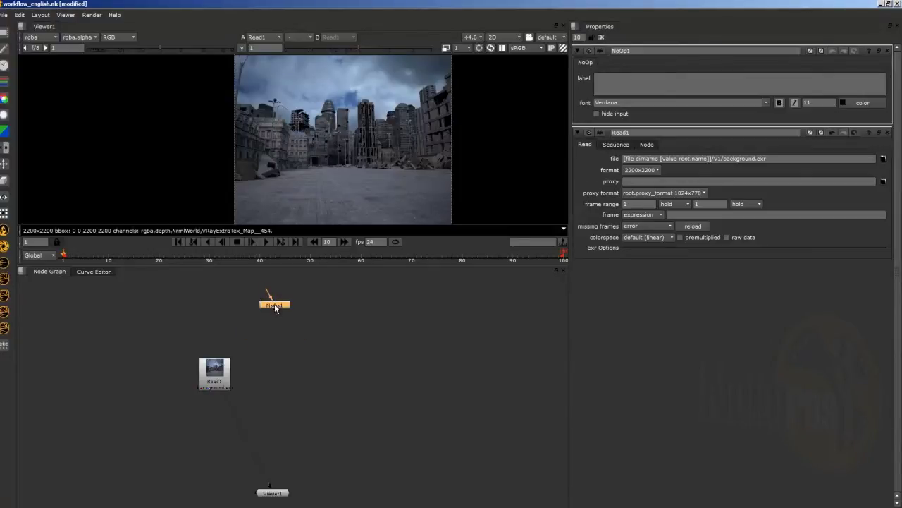
left_click_drag(816, 103, 677, 107)
type("16")
key("Return")
- Set both the tile color and the gl color of the NoOp node to yellow
left_click(810, 51)
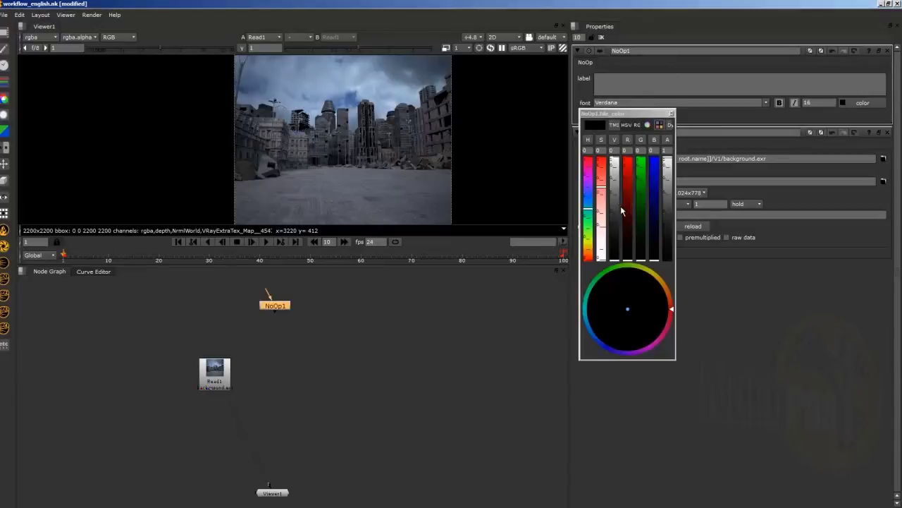
left_click_drag(628, 210, 630, 141)
left_click_drag(645, 174, 640, 144)
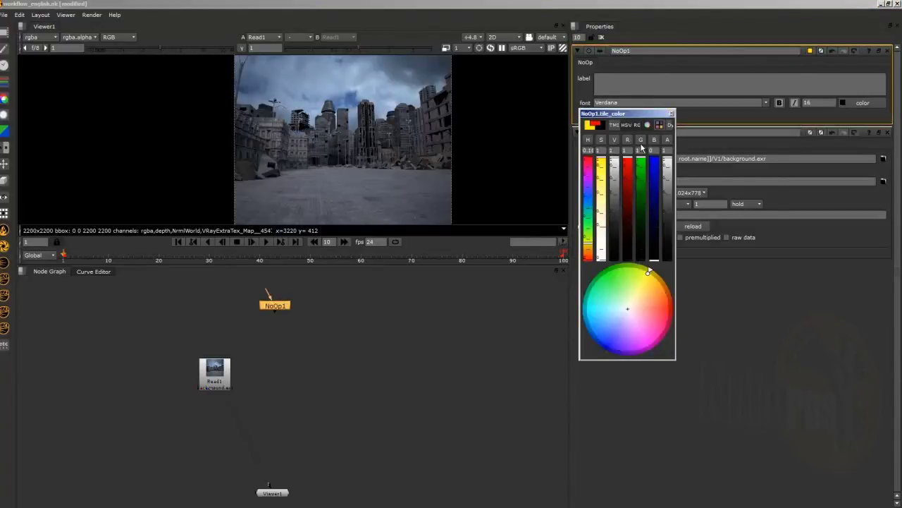
left_click(820, 52)
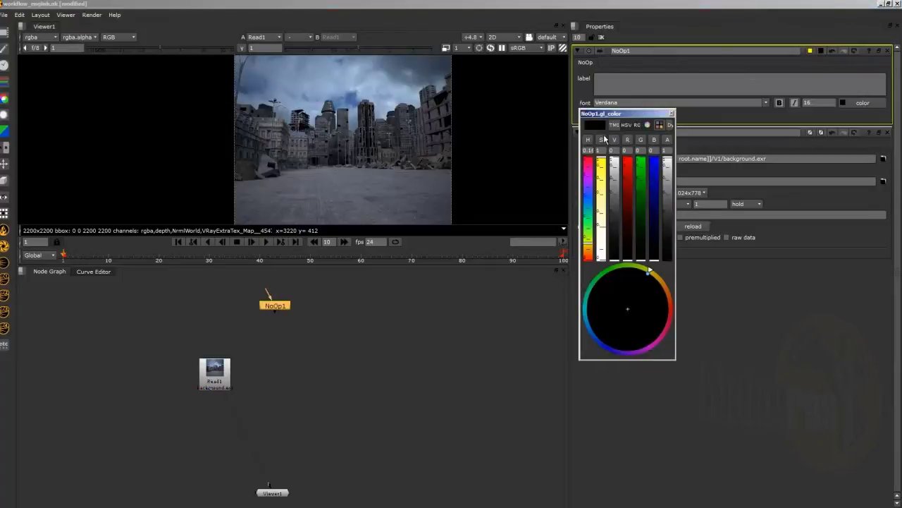
left_click_drag(633, 170, 649, 148)
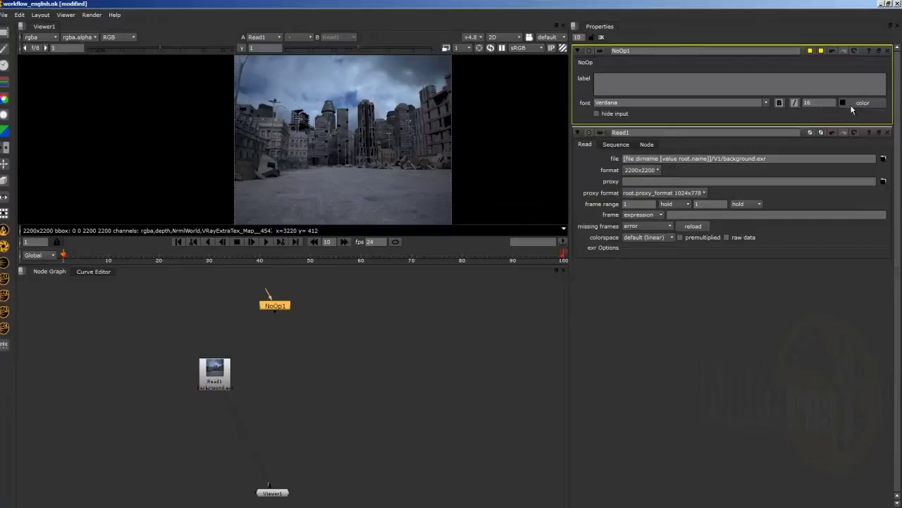
- Rename the NoOp node to ROUTER
left_click_drag(644, 51, 559, 54)
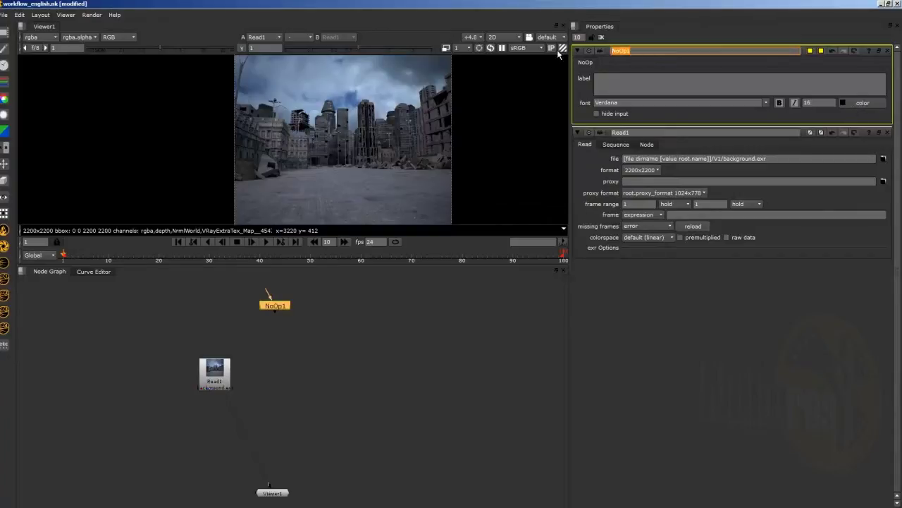
type("ROUTER")
key("Return")
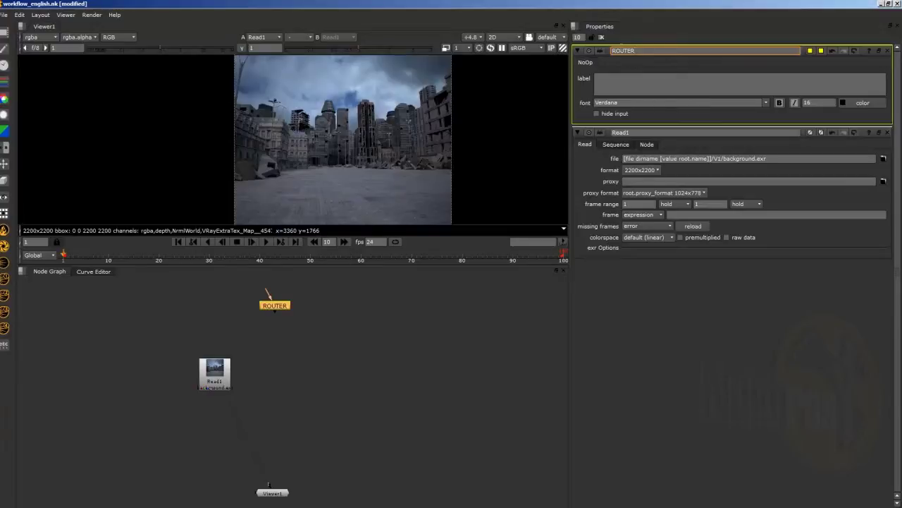
double_click(636, 51)
left_click(275, 306)
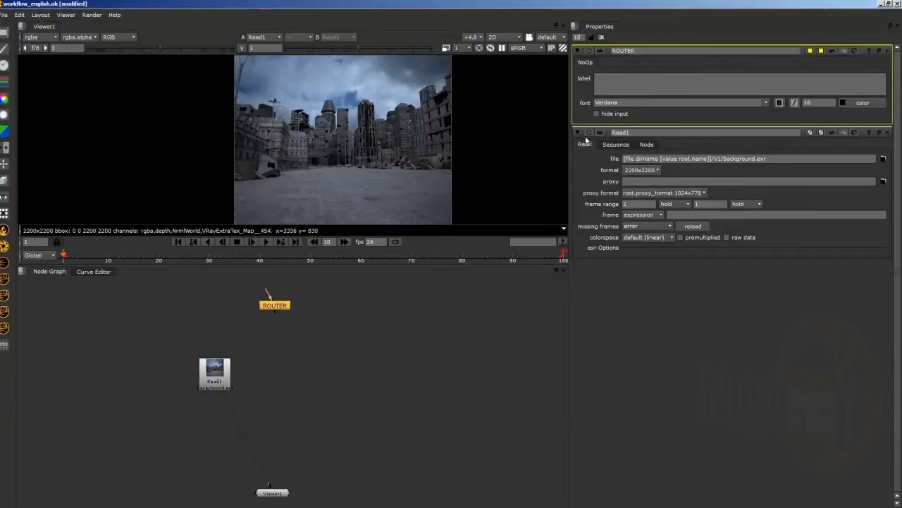
- Start adding a Filename user knob to the ROUTER node and name it dir
right_click(588, 65)
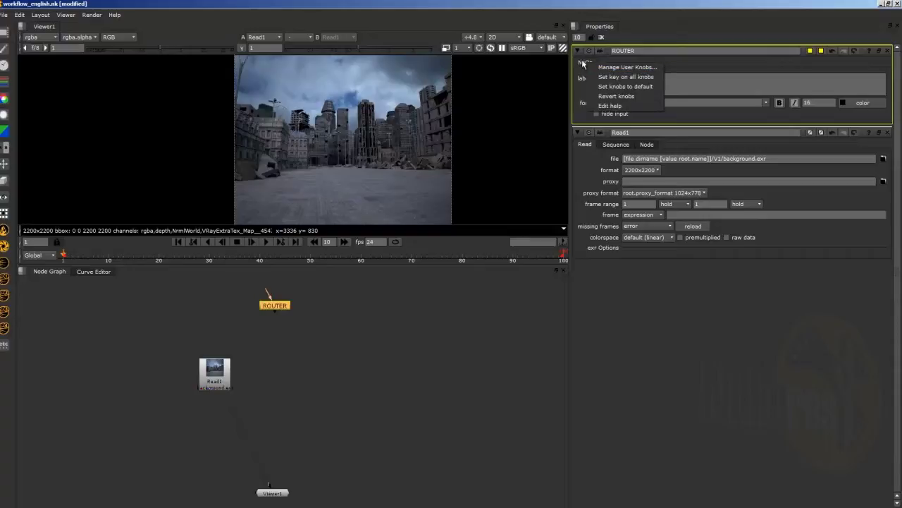
left_click(607, 68)
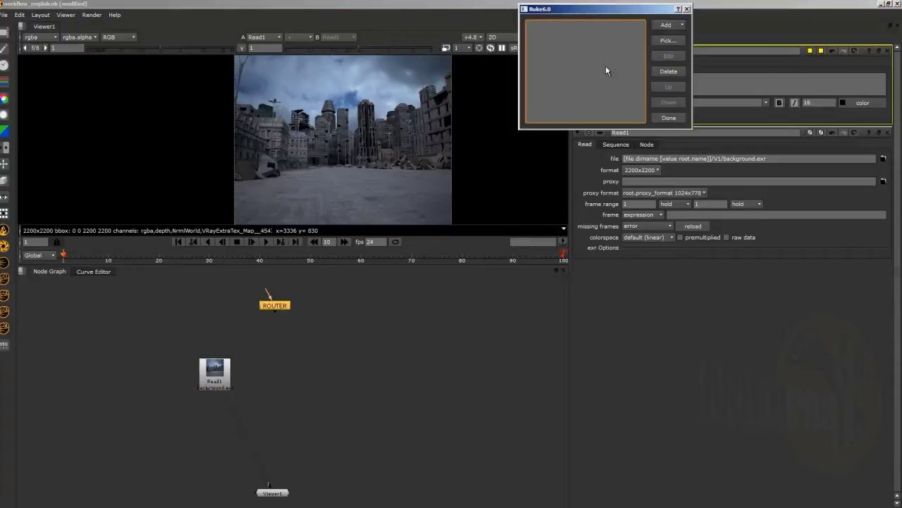
left_click(669, 27)
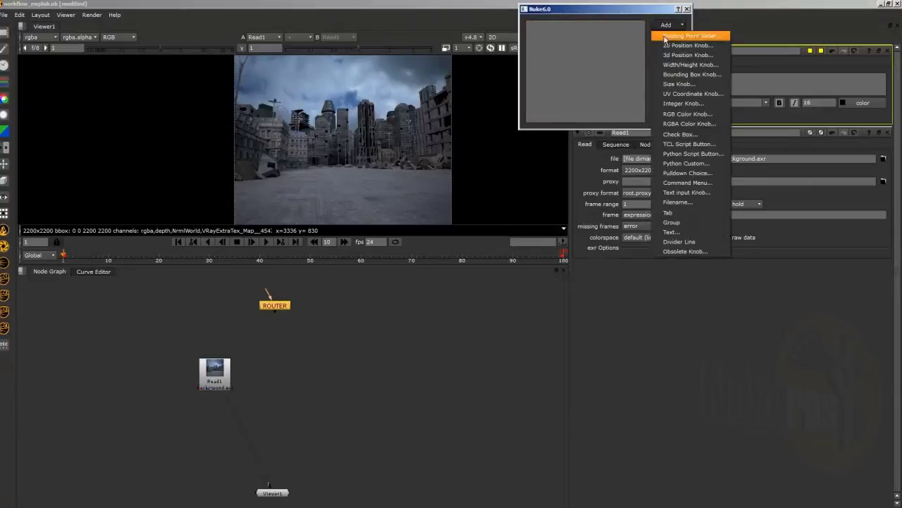
left_click(672, 203)
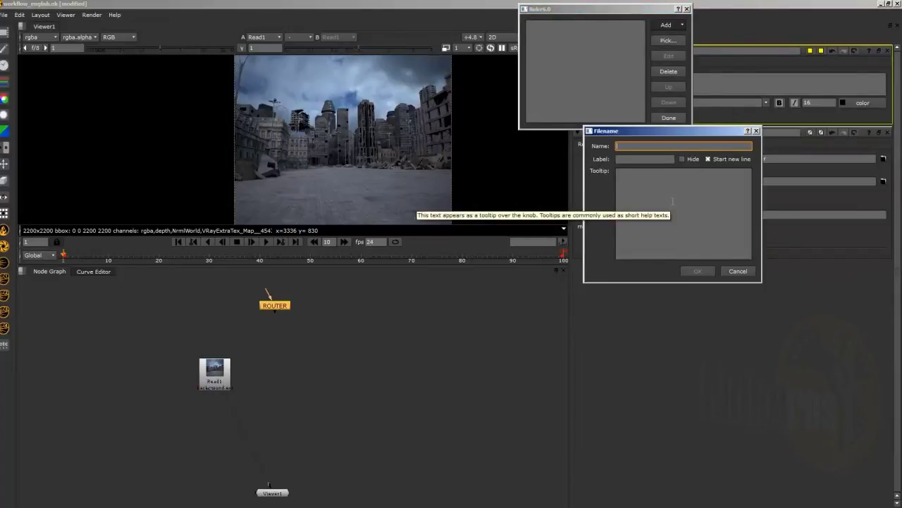
type("dir")
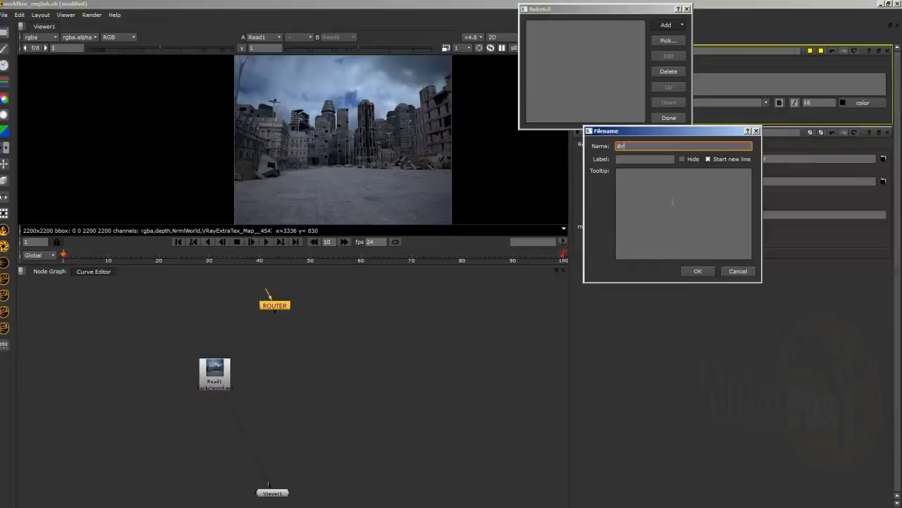
- Label the dir knob "This is the path of the nuke file", confirm it, and close the user knob manager
left_click(643, 158)
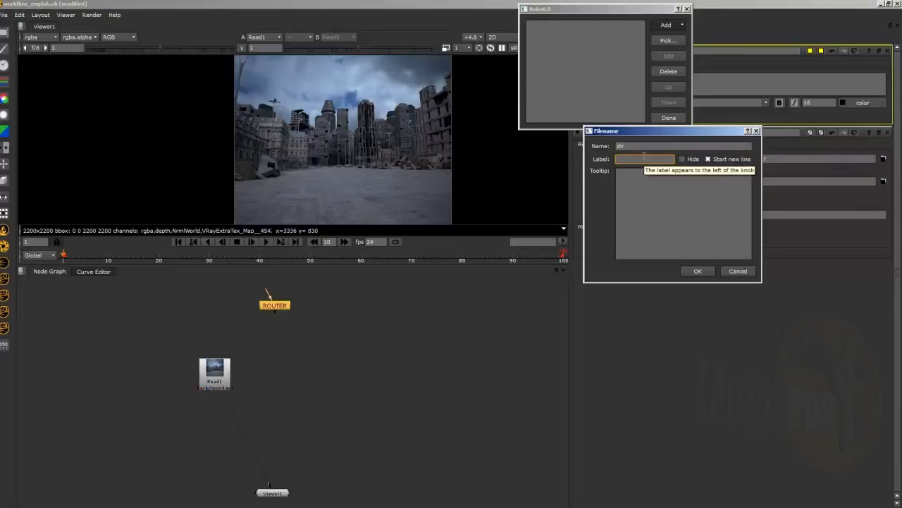
type("This is the")
type(" path of t")
type("he")
type(" file")
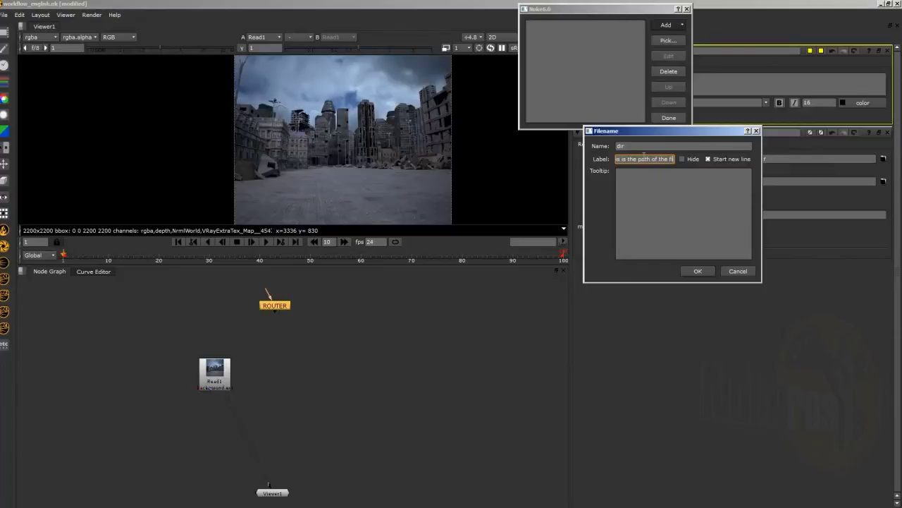
key("BackSpace")
key("BackSpace")
key("BackSpace")
key("BackSpace")
key("BackSpace")
type("nuke file")
key("Return")
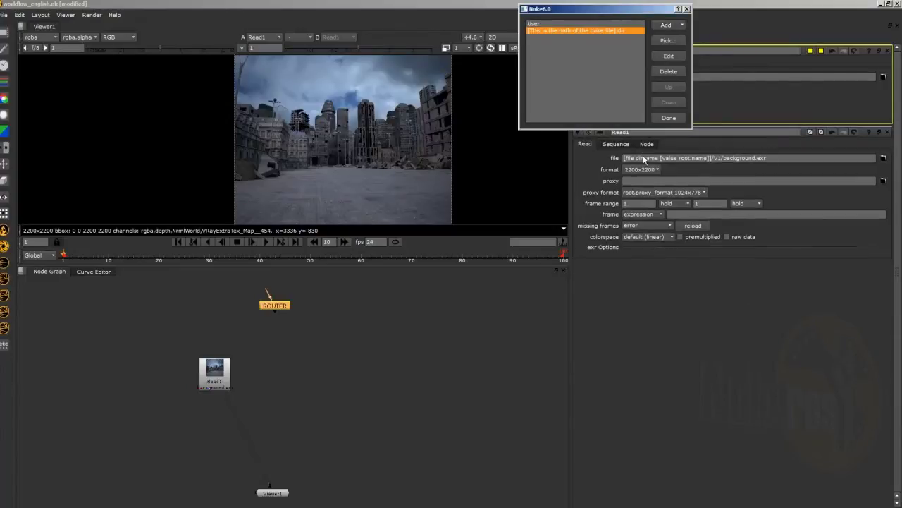
left_click(686, 9)
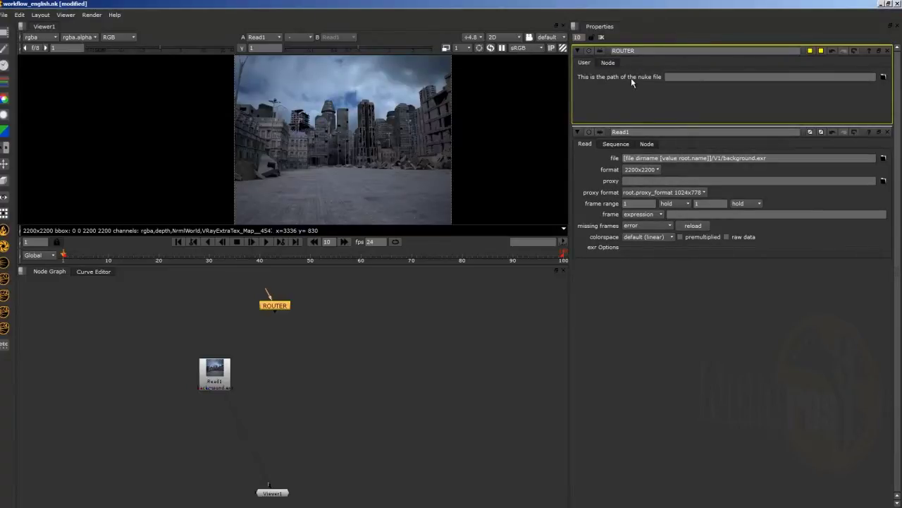
- Copy the expression [file dirname [value root.name]] from Read1's file path into ROUTER's nuke file path knob
left_click_drag(712, 158, 509, 144)
key("ctrl+c")
left_click(684, 78)
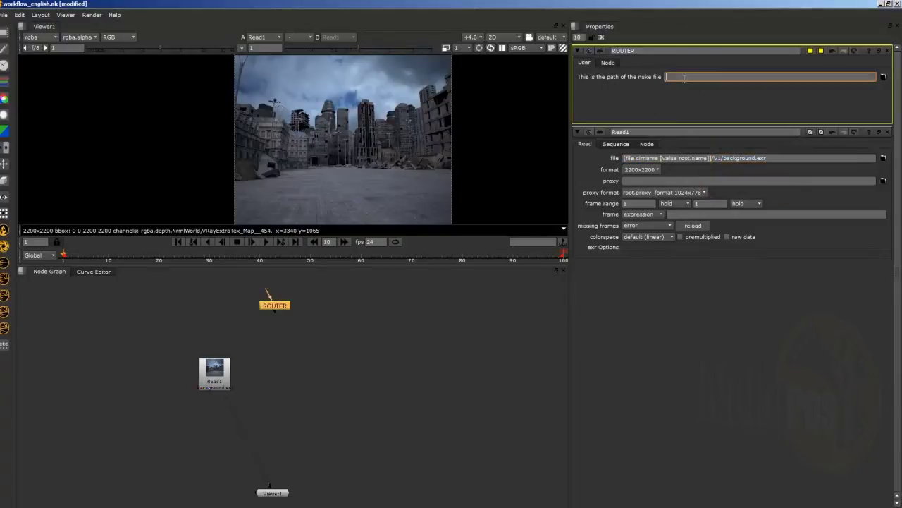
key("ctrl+v")
left_click(691, 116)
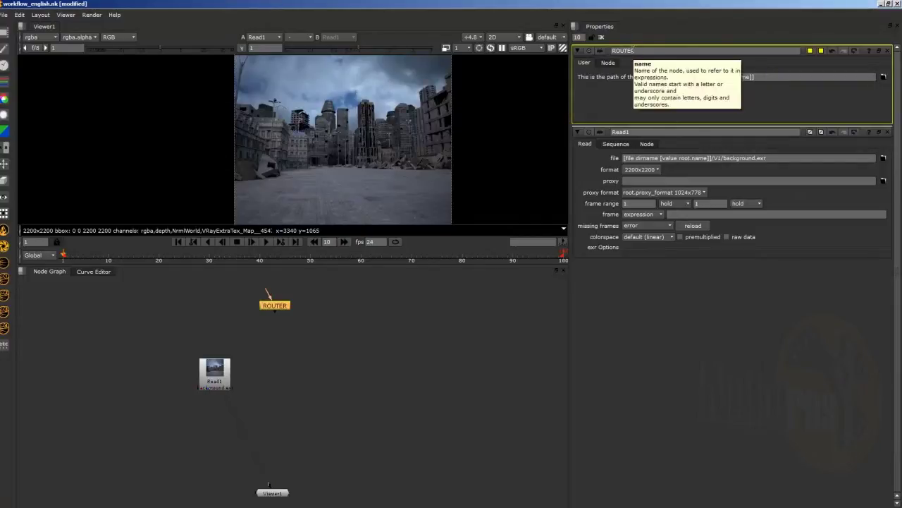
- Move the Read1 node up slightly and select the folder expression before /V1/background.exr in its file path
left_click_drag(218, 372, 220, 342)
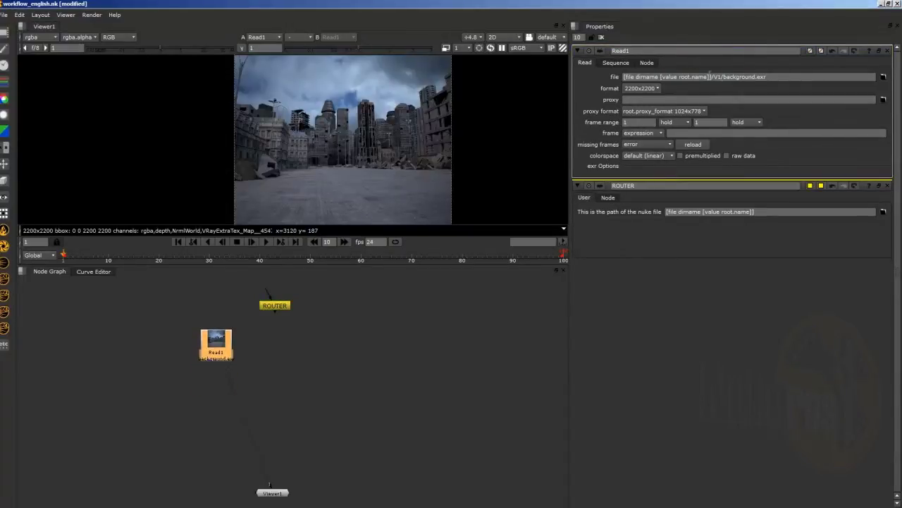
left_click(710, 77)
left_click_drag(711, 77, 536, 78)
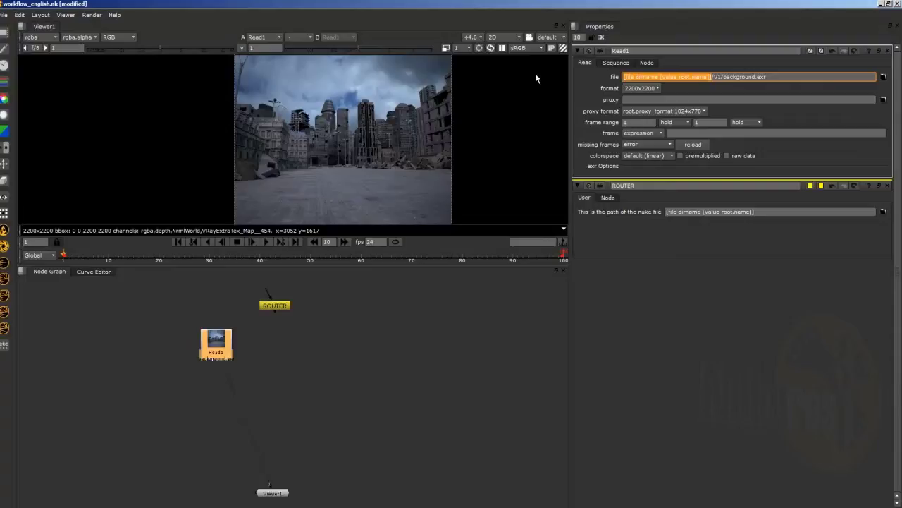
- Append /v1 to the path expression in ROUTER's user knob
double_click(275, 307)
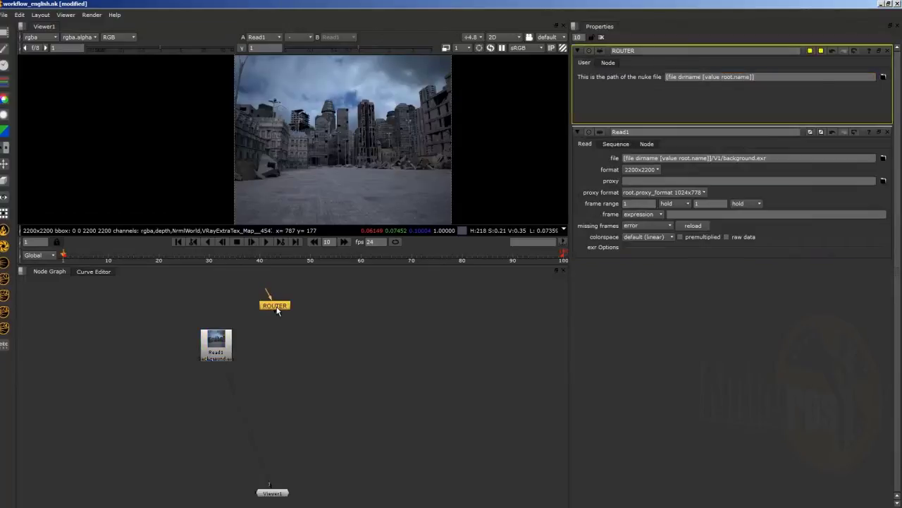
left_click(760, 78)
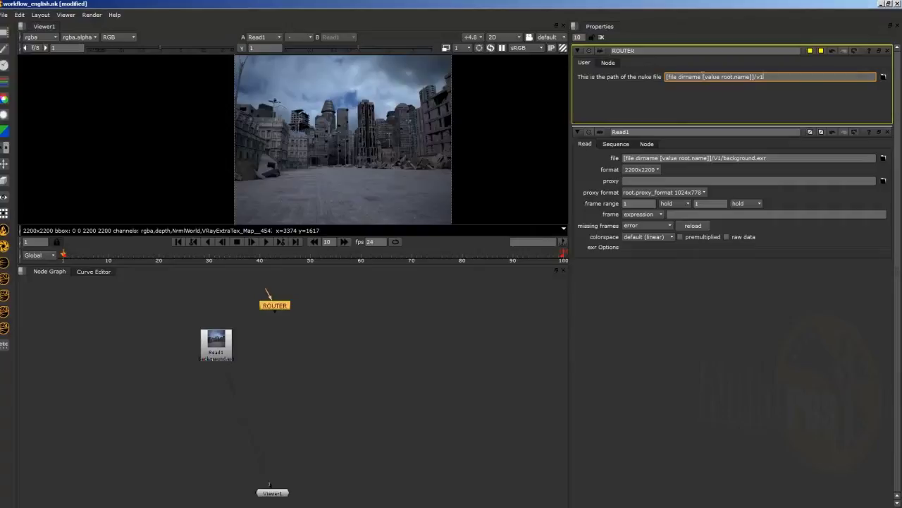
- Replace the folder expression in Read1's file path with [value ROUTER.dir], keeping /background.exr, and move the node slightly lower
double_click(214, 343)
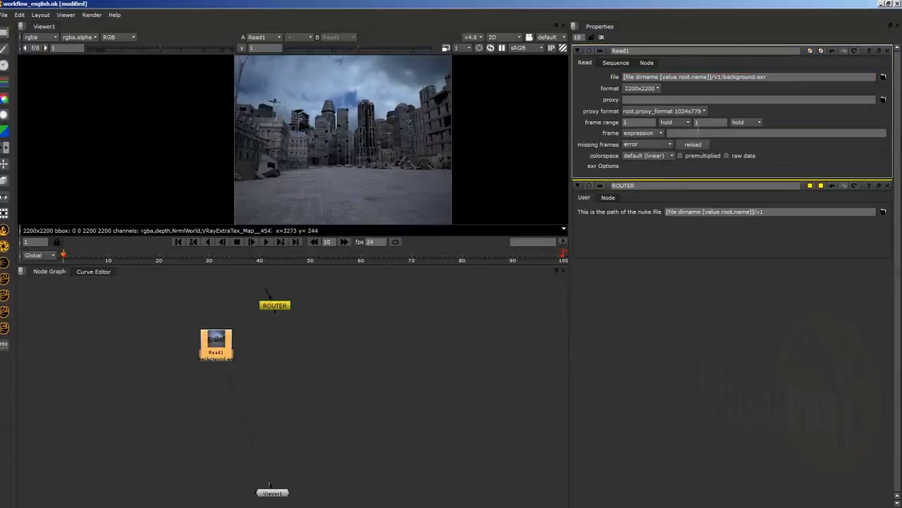
left_click_drag(721, 76, 553, 65)
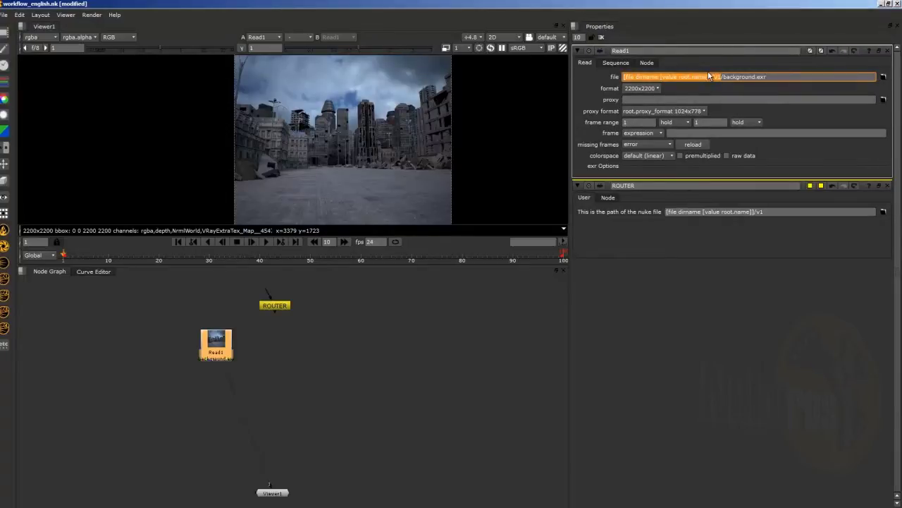
key("BackSpace")
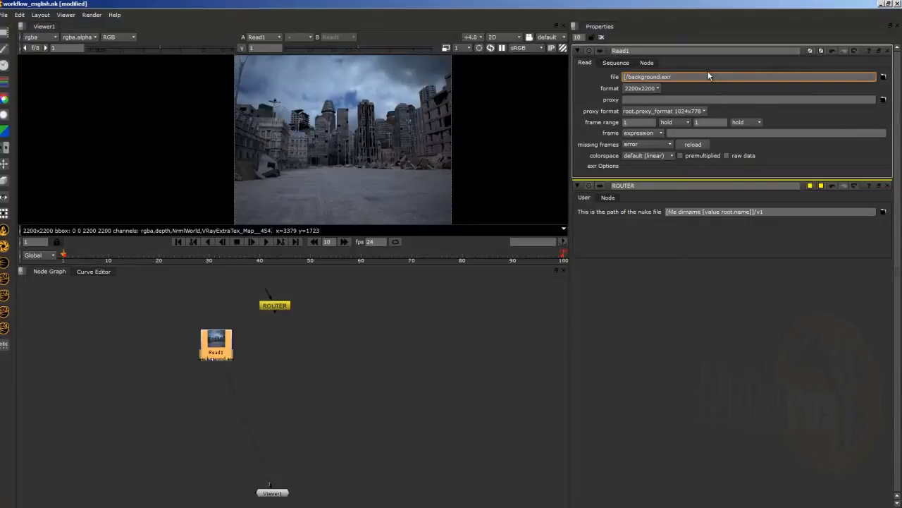
type("[value ROUTER.dir]")
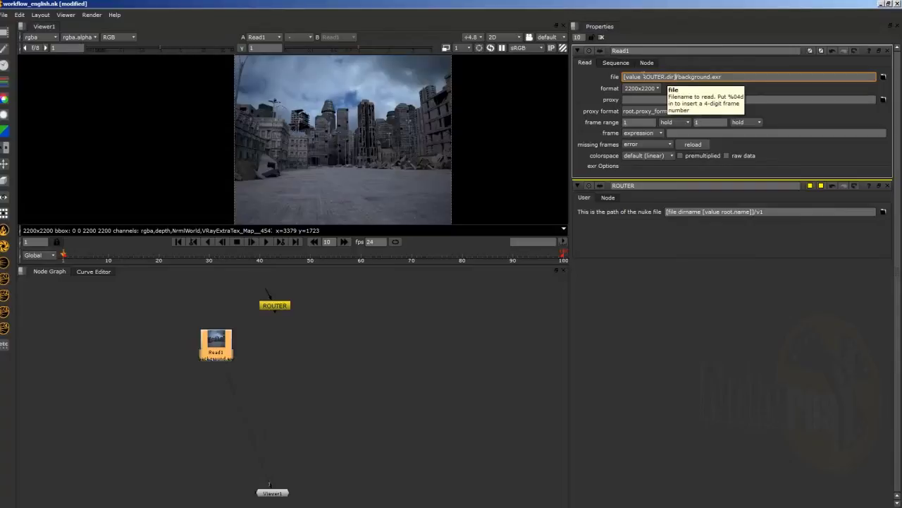
left_click(726, 76)
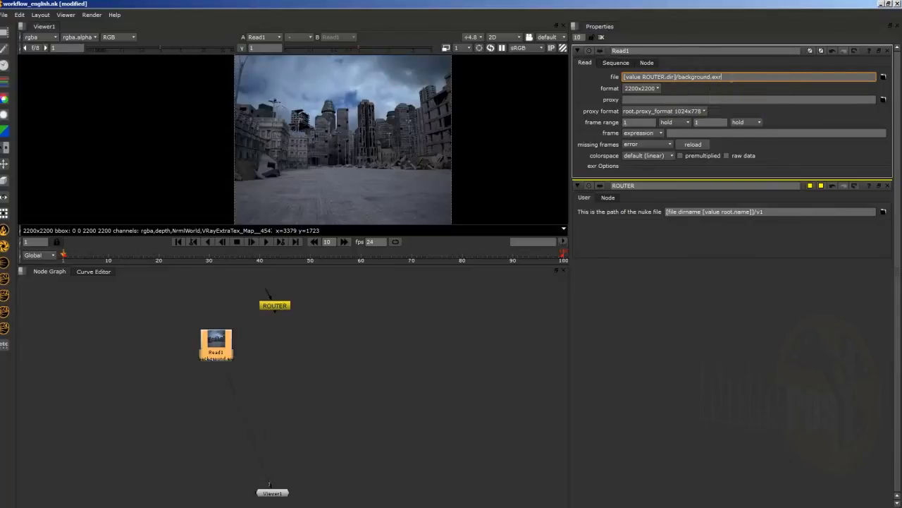
key("Return")
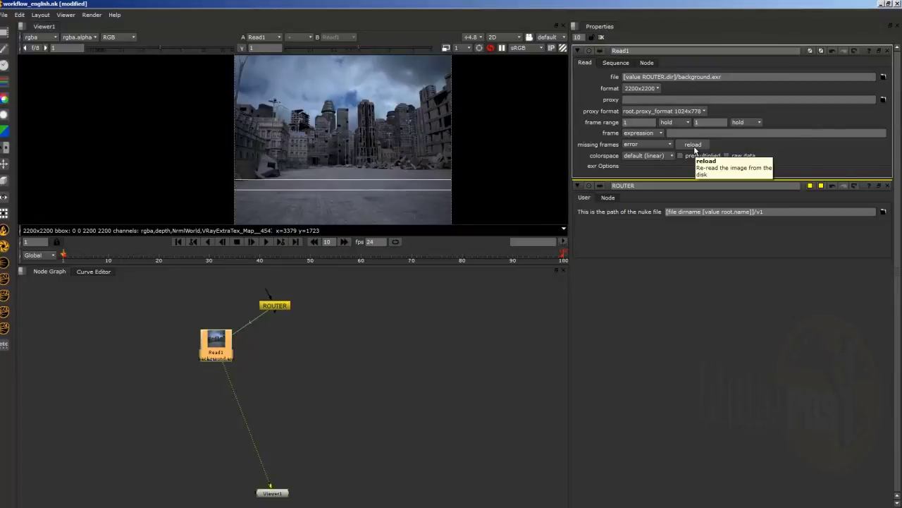
left_click_drag(222, 340, 232, 363)
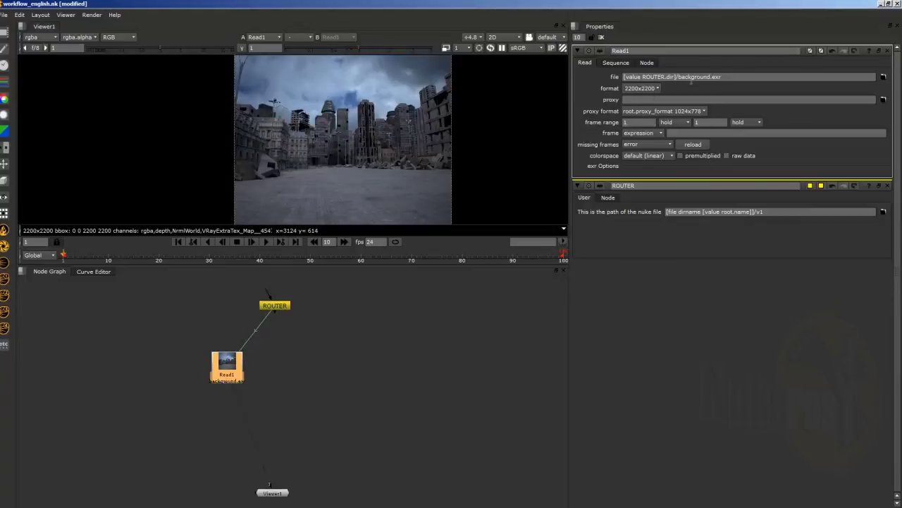
left_click_drag(678, 76, 621, 77)
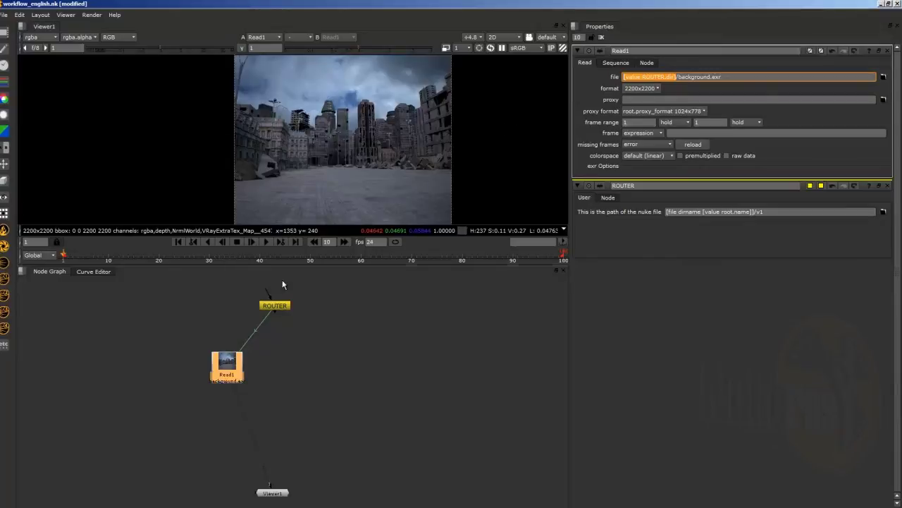
- Duplicate the Read1 node, place the copy beside it under ROUTER, and show the copy's properties
left_click(278, 364)
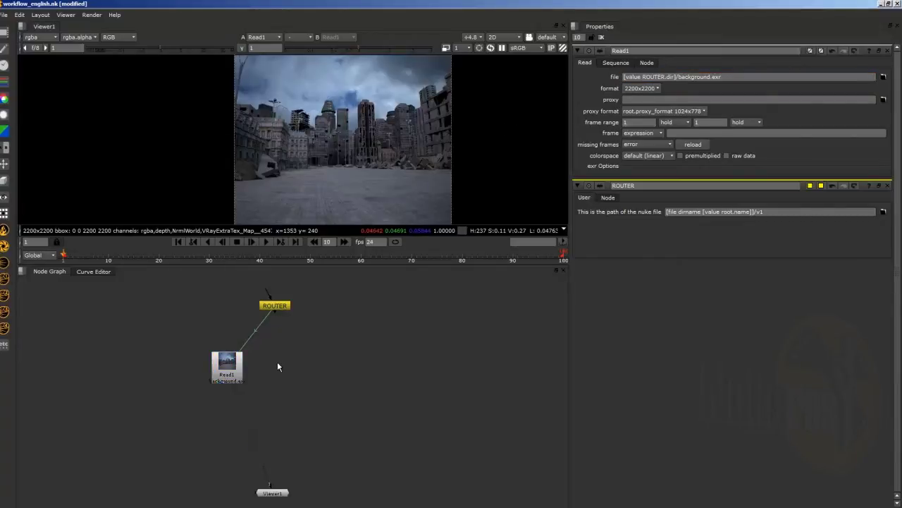
left_click(232, 373)
left_click(318, 367)
left_click_drag(309, 367, 295, 367)
double_click(295, 367)
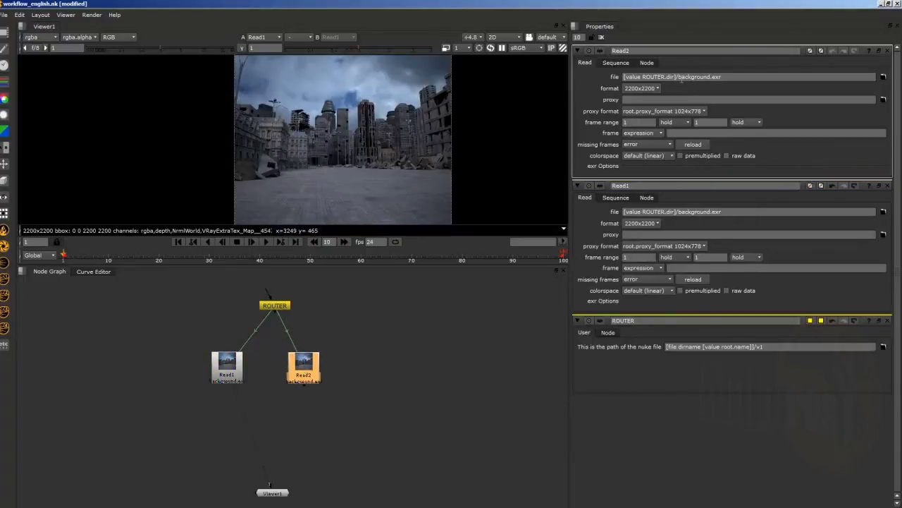
- Set Read2's file path to [value ROUTER.dir]/ship.exr and connect the viewer to Read2
left_click_drag(679, 75, 703, 76)
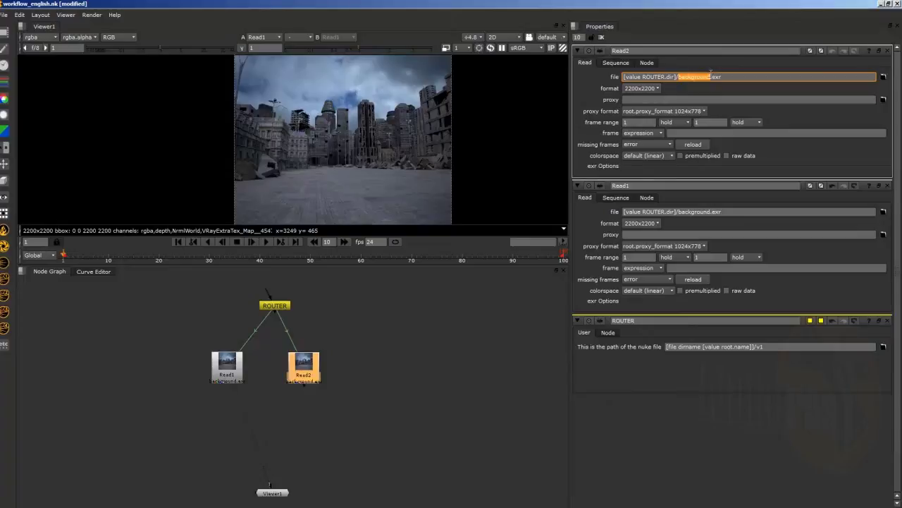
type("ship")
key("Return")
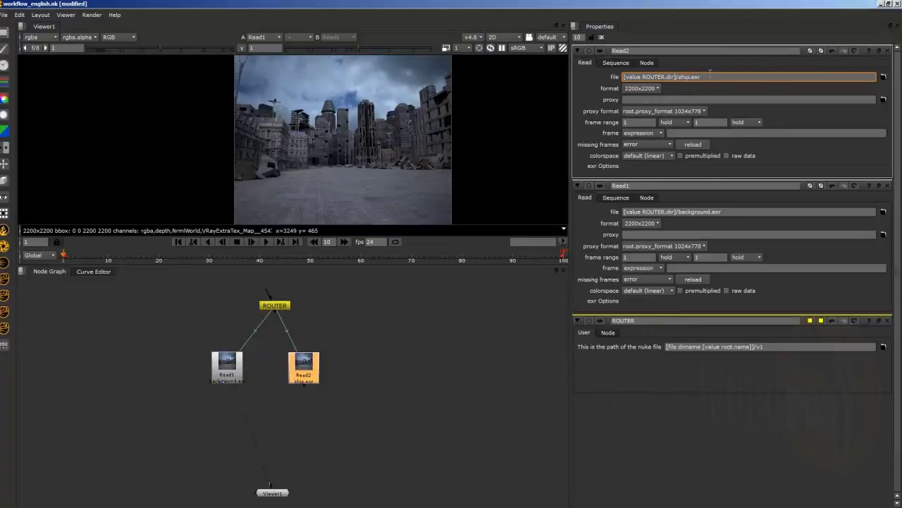
left_click_drag(271, 484, 303, 372)
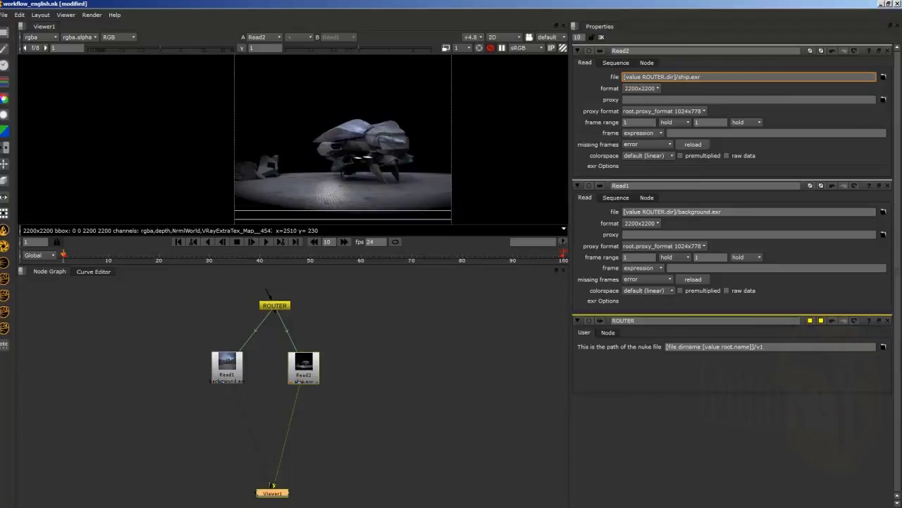
- Examine the EXR files inside the V1 folder of EXR_WORKFLOW in the file explorer, and return to Nuke
left_click(248, 506)
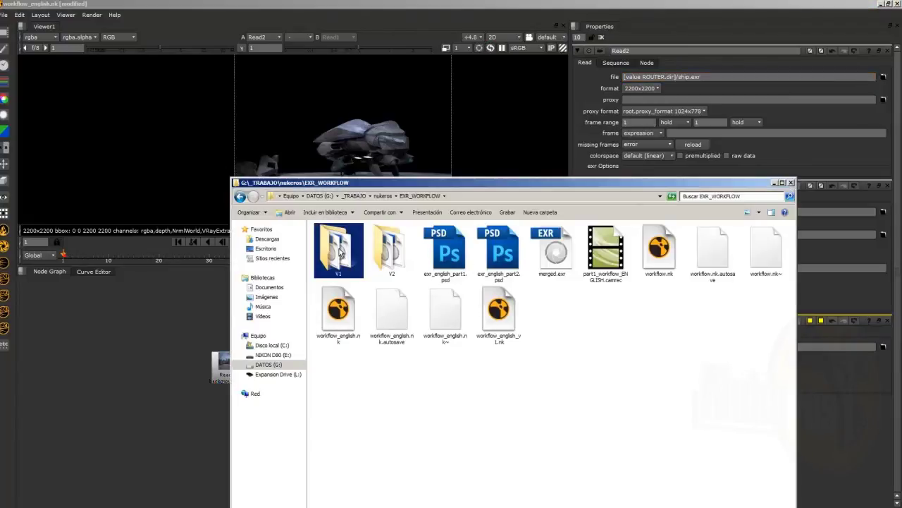
double_click(339, 260)
left_click(334, 250)
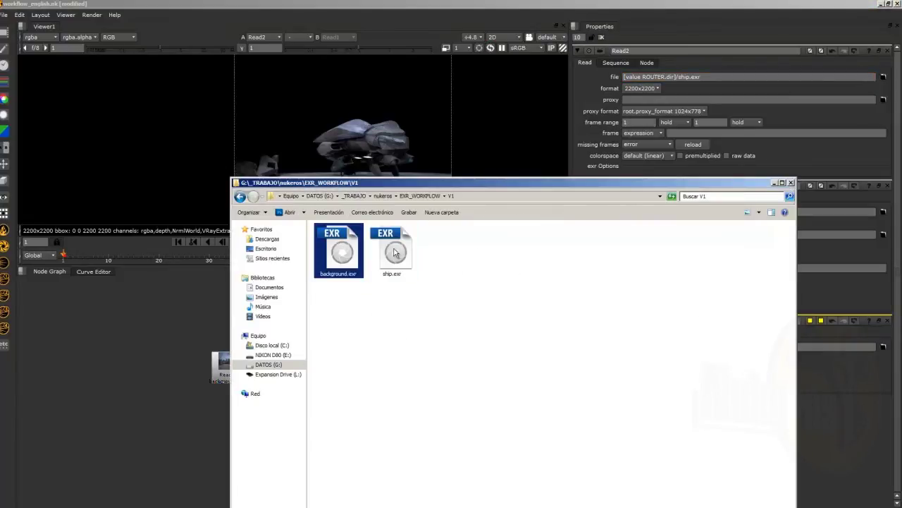
left_click(420, 196)
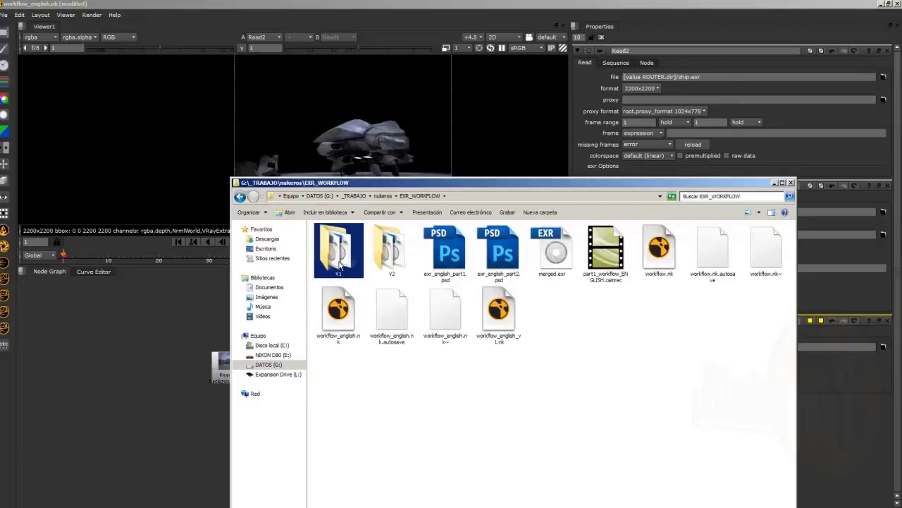
left_click_drag(372, 183, 424, 260)
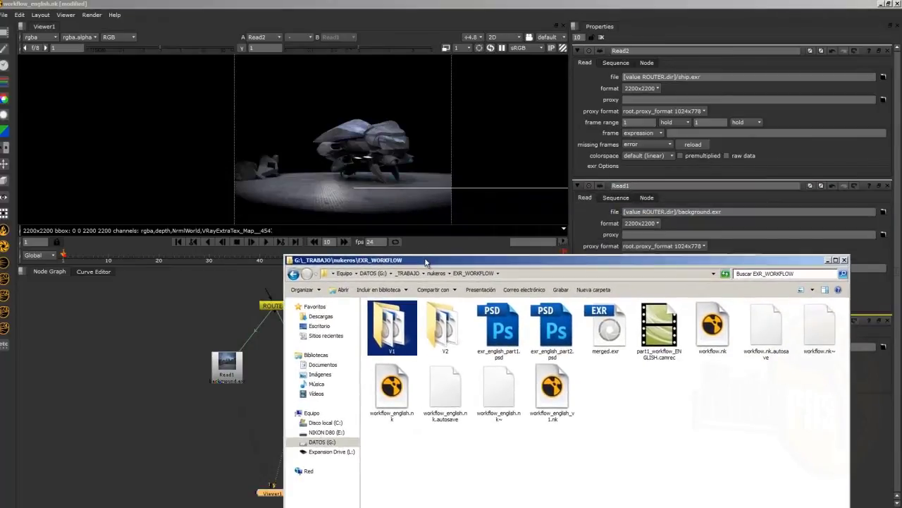
left_click(829, 261)
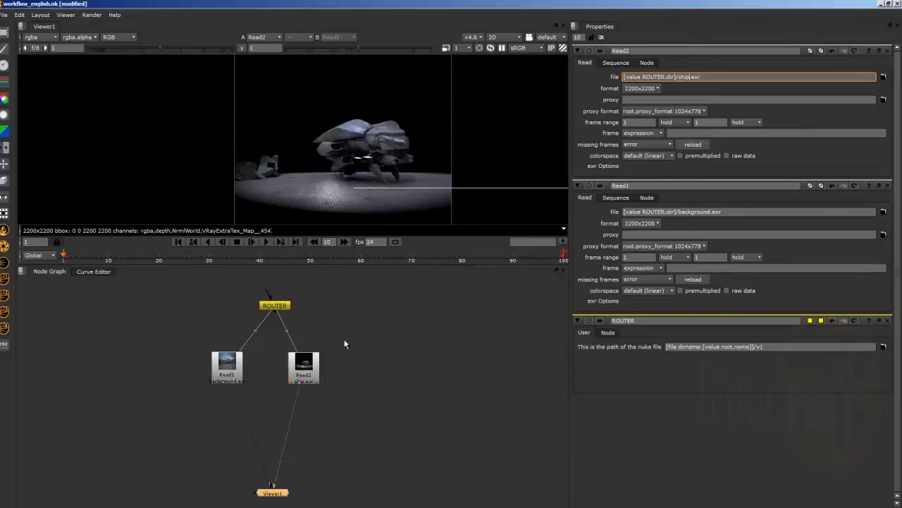
- Rearrange the ROUTER, Read1 and Read2 nodes so both Read nodes sit closer beneath ROUTER
middle_click_drag(344, 341, 367, 392)
scroll(309, 362, "up", 4)
scroll(309, 361, "down", 3)
left_click_drag(308, 361, 302, 331)
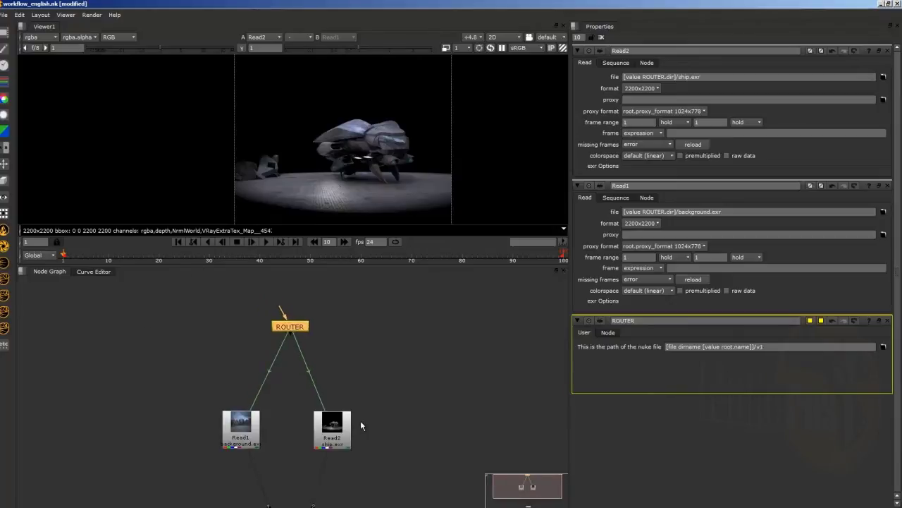
left_click_drag(236, 433, 238, 434)
left_click_drag(329, 422, 342, 391)
left_click_drag(248, 431, 250, 399)
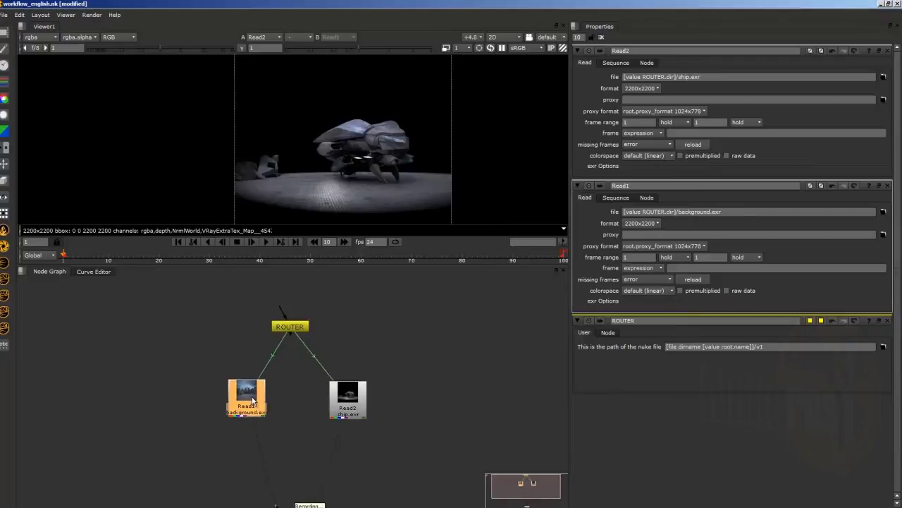
- Examine the EXR files inside the V2 folder of EXR_WORKFLOW in the file explorer, and return to Nuke
scroll(253, 402, "up", 3)
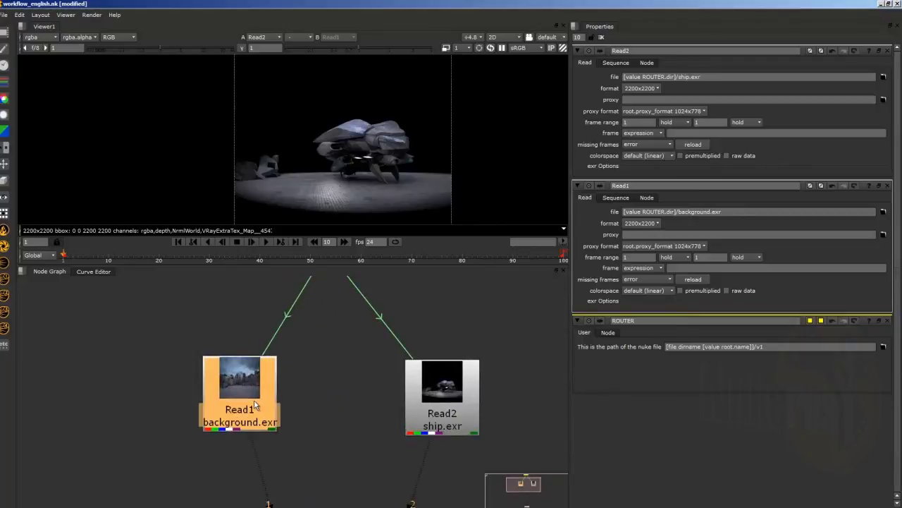
key("alt+Tab")
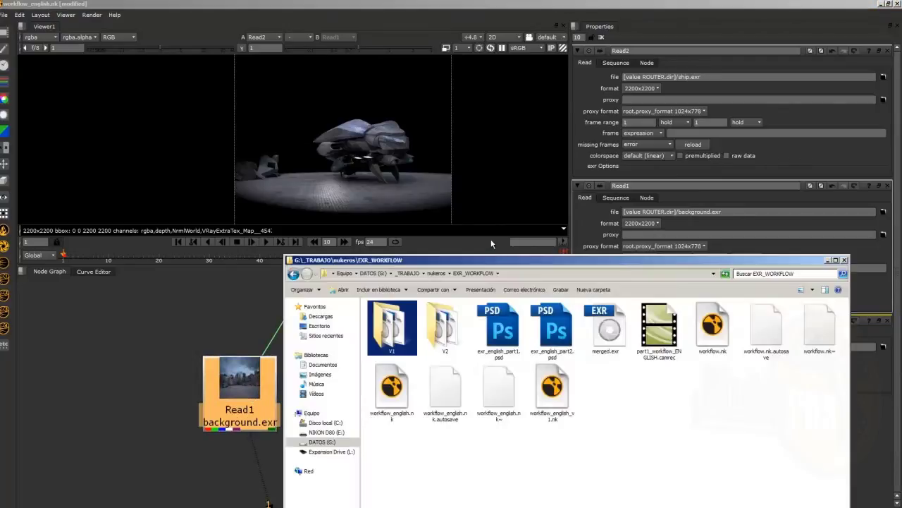
double_click(442, 331)
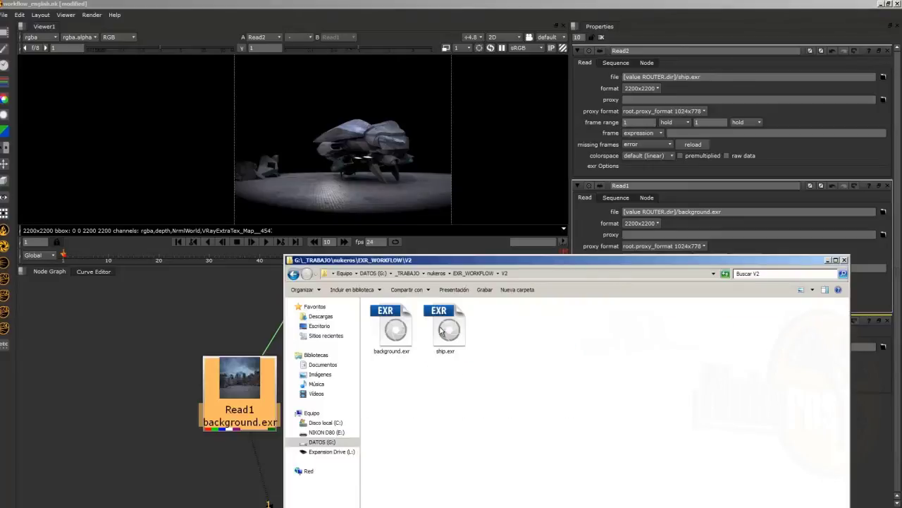
left_click(473, 273)
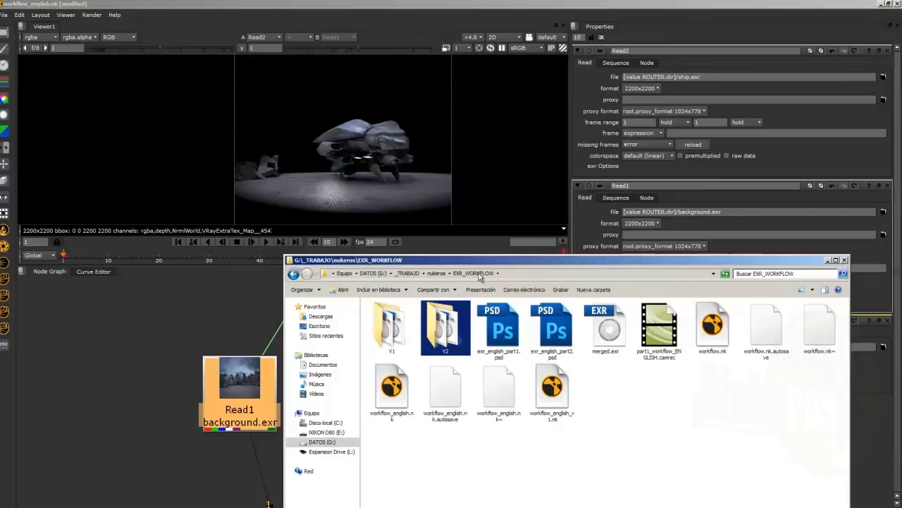
left_click(227, 396)
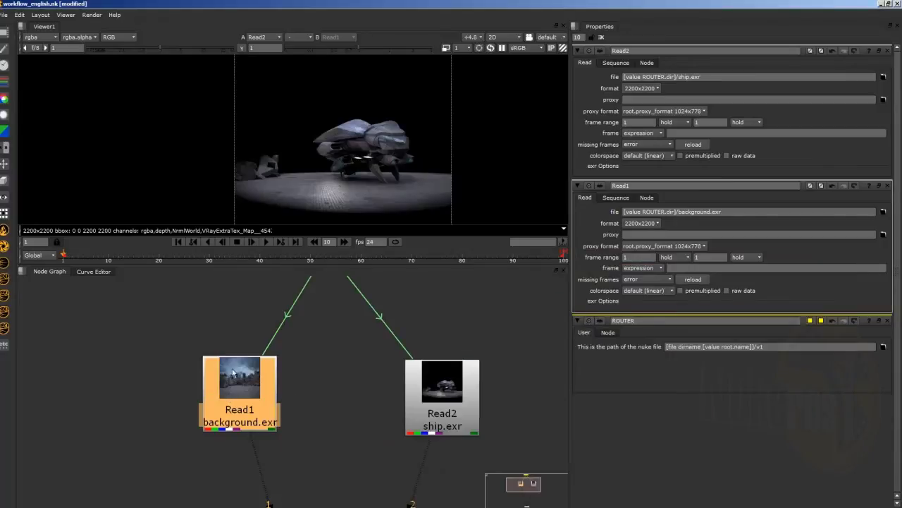
- Change the version folder at the end of ROUTER's nuke file path expression to v2
left_click(413, 381)
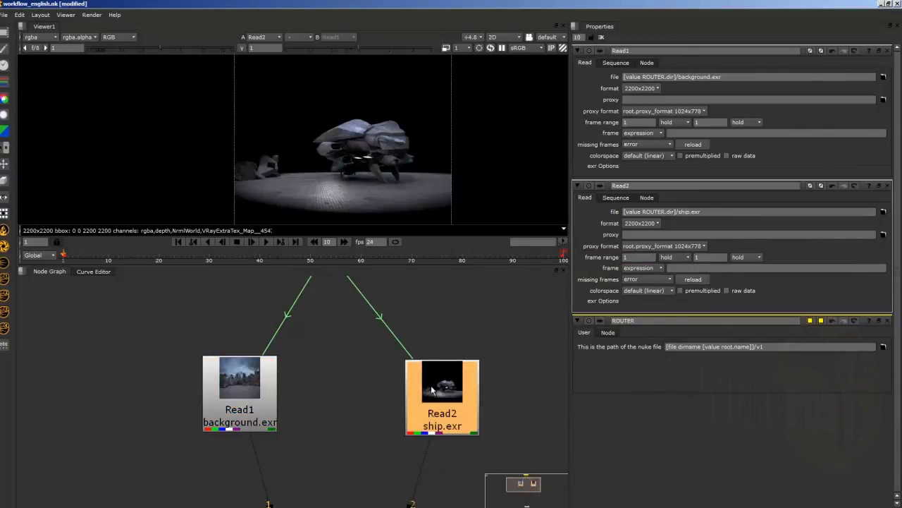
scroll(423, 409, "down", 3)
scroll(337, 406, "up", 3)
left_click(338, 352)
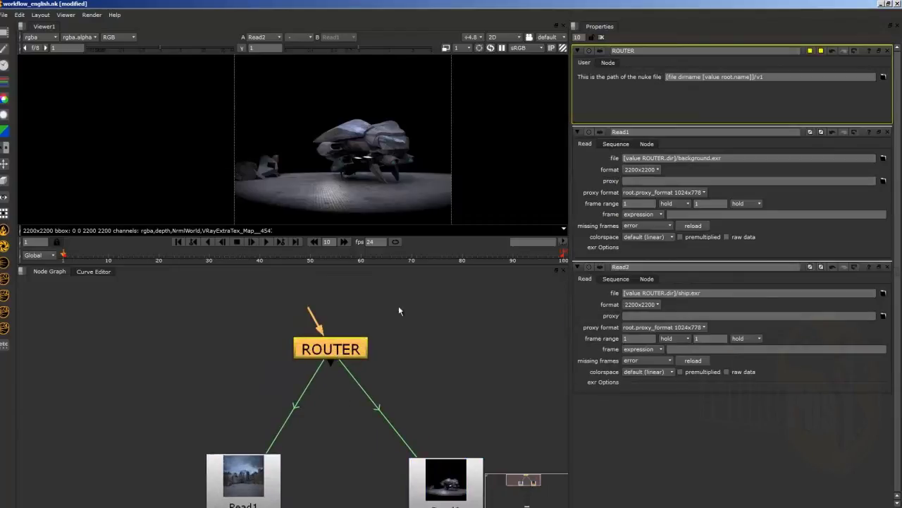
double_click(760, 76)
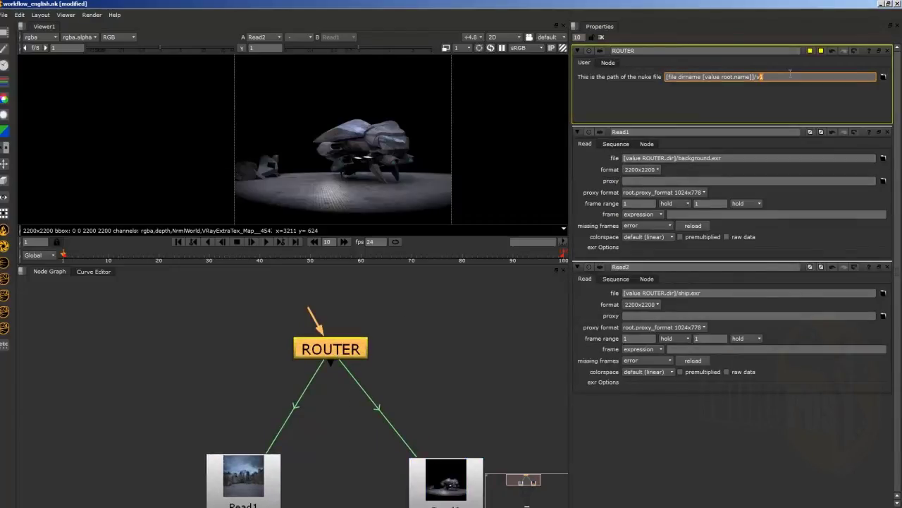
type("v2")
key("Return")
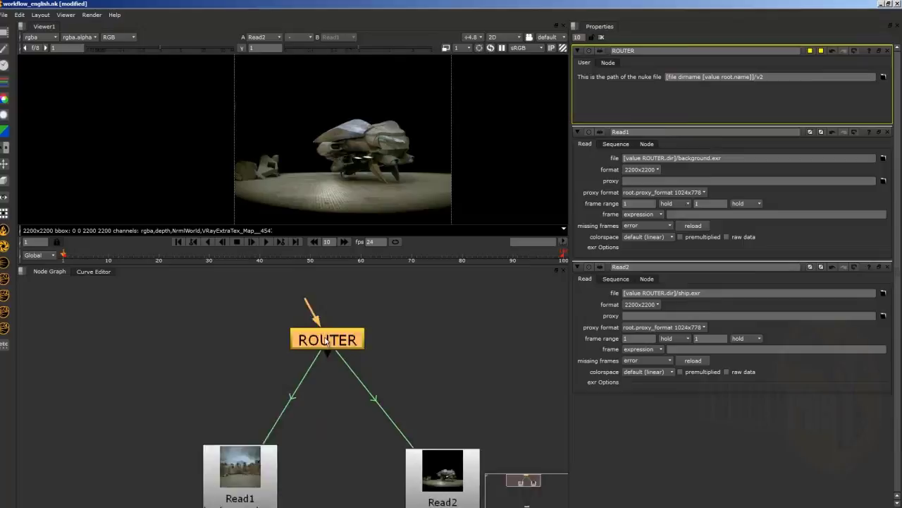
- View Read1 through viewer input 1 and Read2 through viewer input 2 to check the v2 images
middle_click_drag(254, 483, 228, 384)
left_click(228, 384)
key("1")
left_click(428, 404)
key("2")
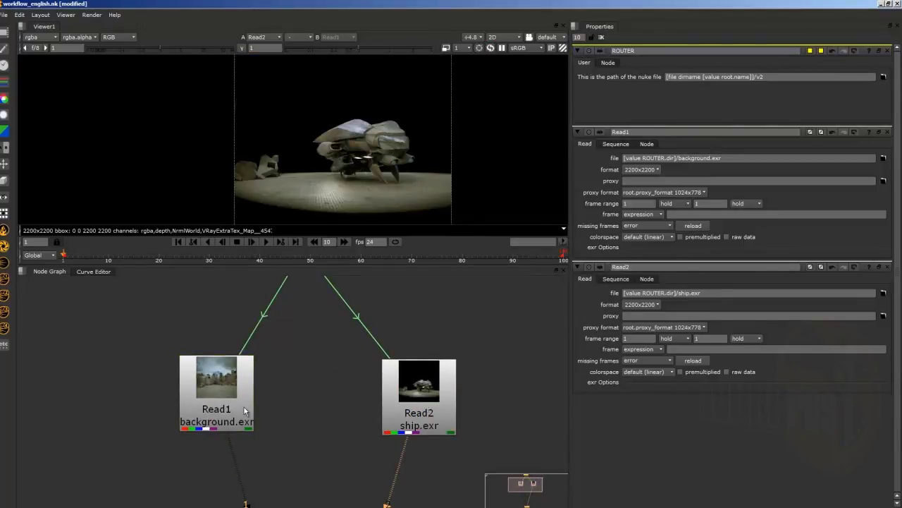
- Set the version folder in ROUTER's nuke file path expression back to v1
scroll(277, 376, "down", 3)
scroll(279, 372, "up", 2)
left_click(275, 348)
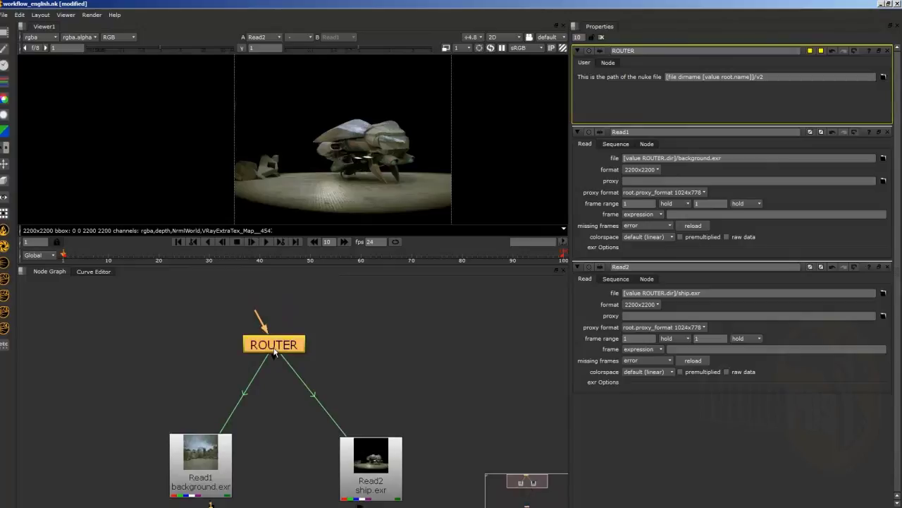
left_click_drag(765, 76, 760, 77)
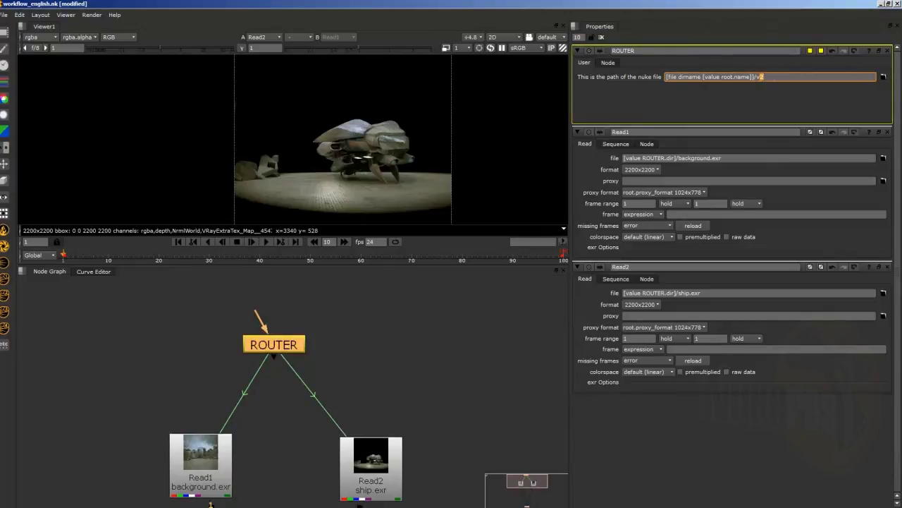
type("1")
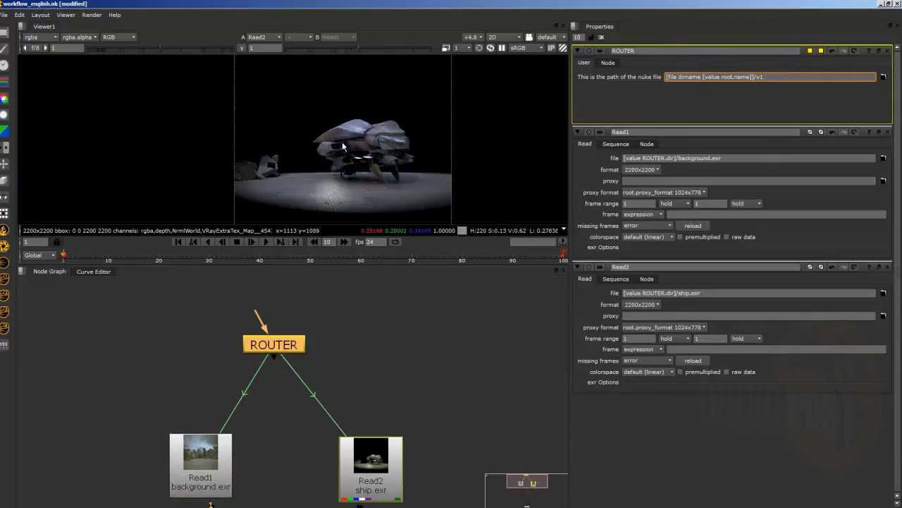
- View Read1 through viewer input 1 to check the v1 background image
middle_click_drag(379, 405, 390, 330)
left_click(187, 375)
key("1")
left_click(286, 352)
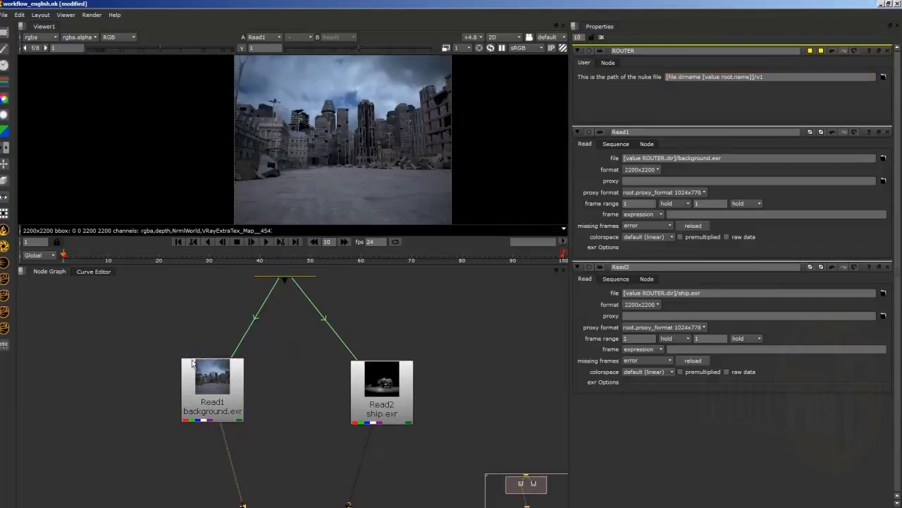
left_click(772, 76)
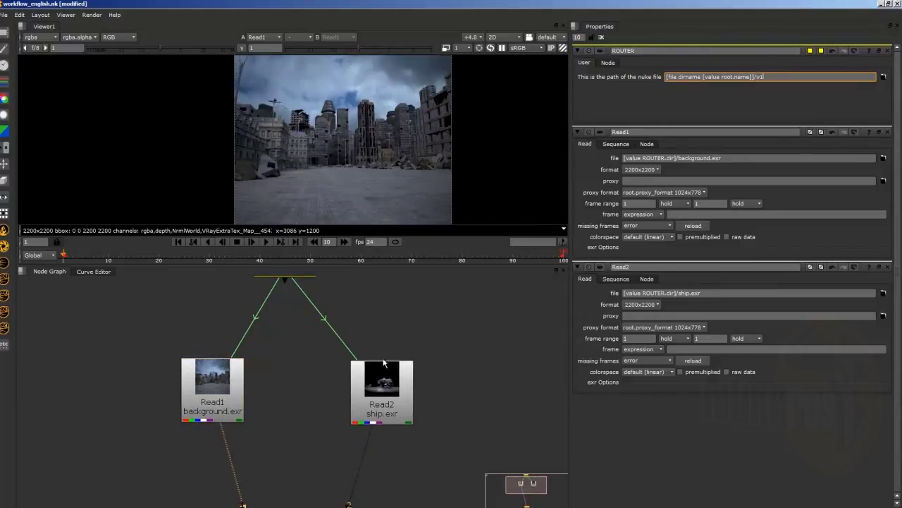
- Reposition ROUTER and arrange Read1 and Read2 symmetrically side by side just beneath it
scroll(384, 363, "down", 2)
left_click_drag(310, 303, 330, 297)
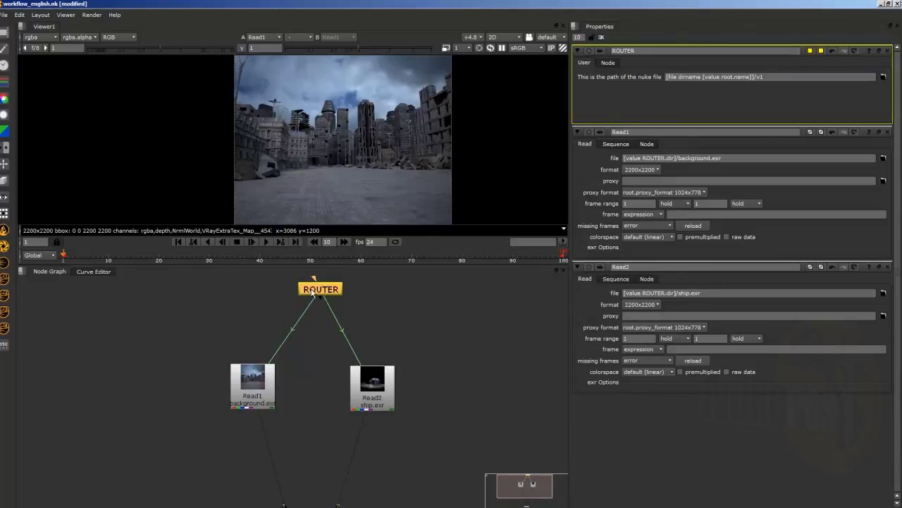
left_click_drag(363, 361, 382, 351)
scroll(371, 363, "down", 1)
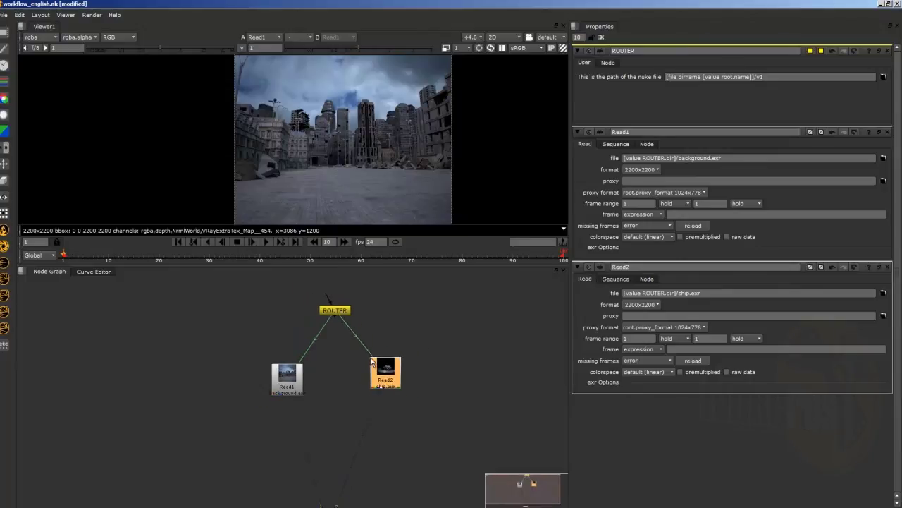
left_click_drag(298, 385, 306, 373)
left_click(392, 379)
left_click_drag(392, 379, 389, 376)
left_click_drag(304, 373, 306, 371)
left_click(381, 365)
left_click_drag(381, 365, 379, 365)
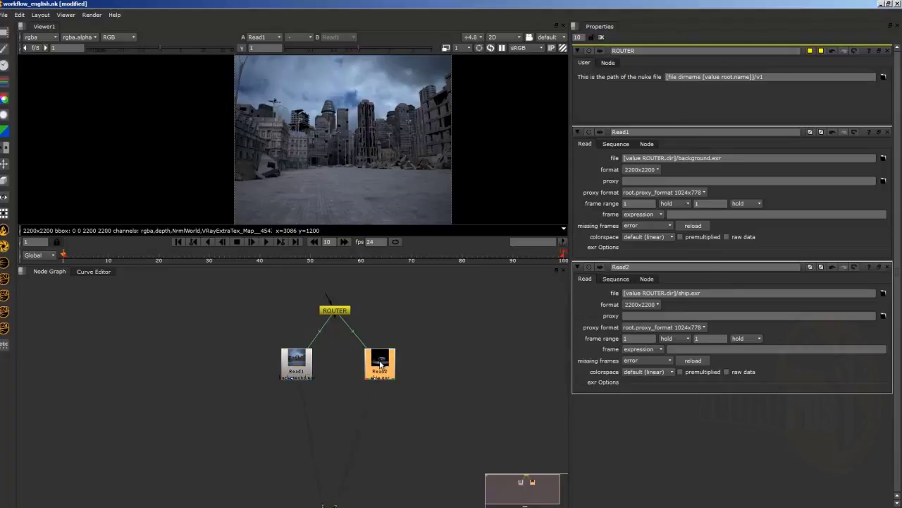